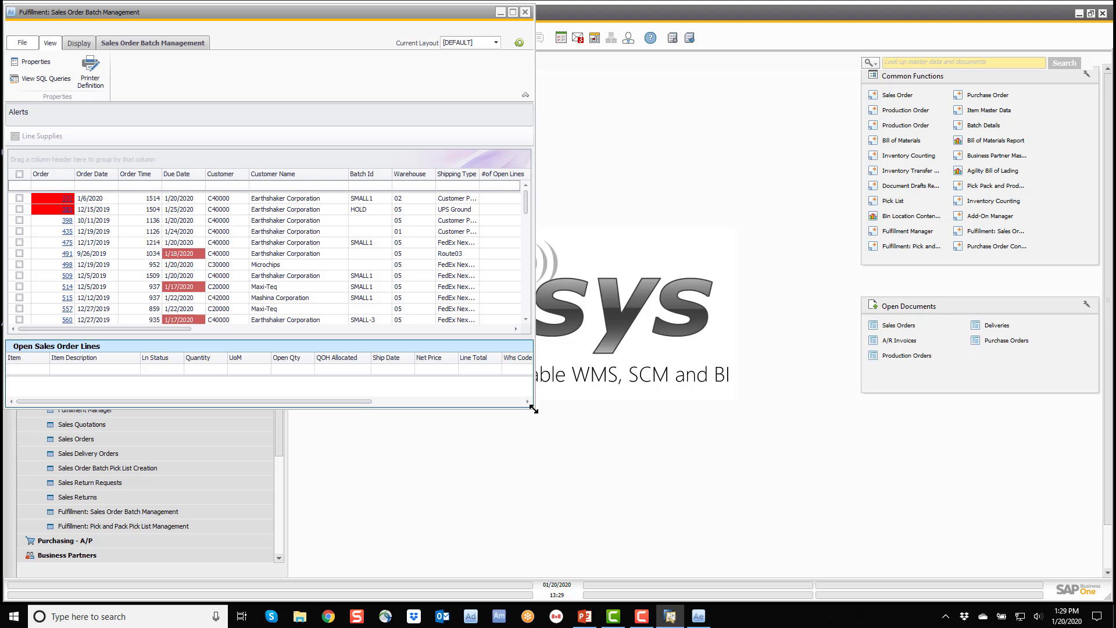
# - Enlarge the batch management window and filter the orders to customer names containing "eart"
pyautogui.moveTo(531, 410); pyautogui.dragTo(1073, 553)
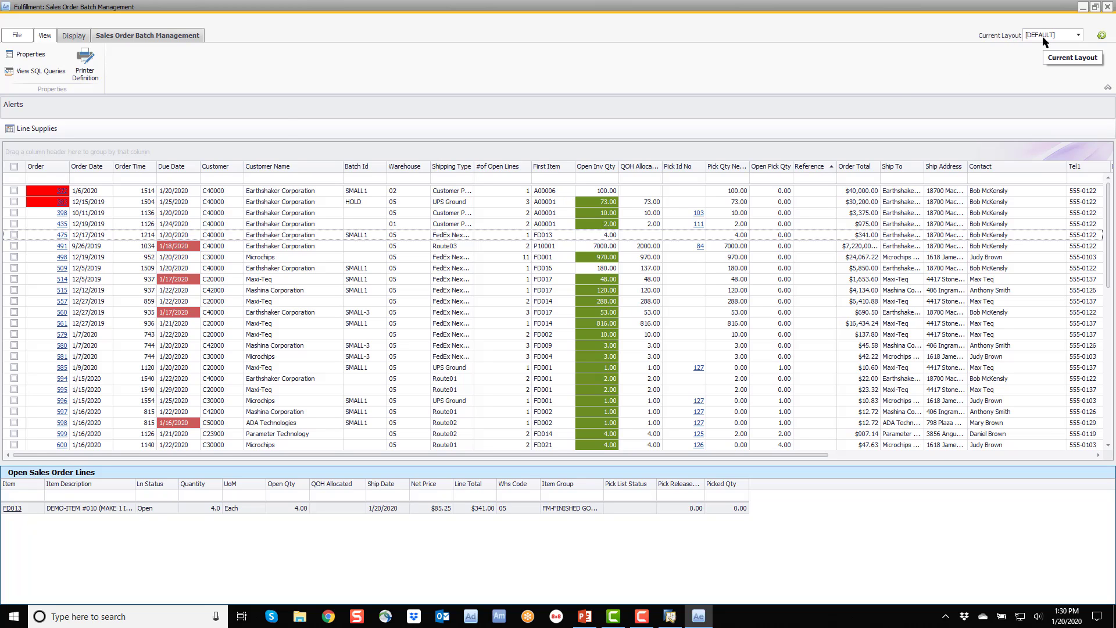
pyautogui.moveTo(792, 454); pyautogui.dragTo(479, 448)
pyautogui.click(256, 177)
pyautogui.write('eart')
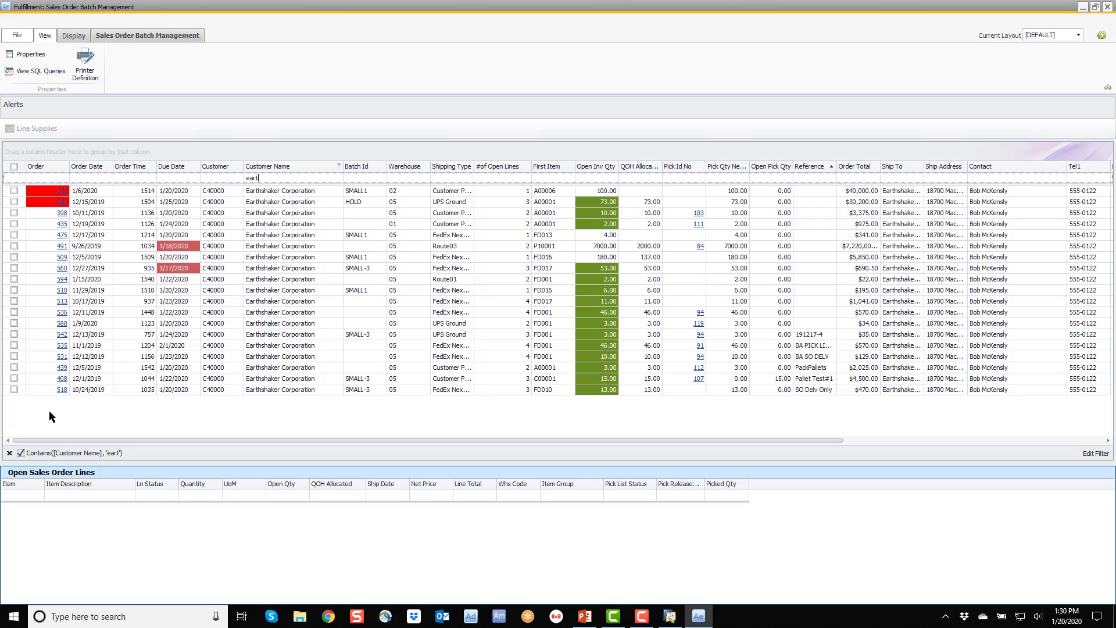
# - Sort the orders by order date, try filtering the dates to earlier this month, and remove that date filter
pyautogui.click(84, 167)
pyautogui.click(109, 166)
pyautogui.click(117, 332)
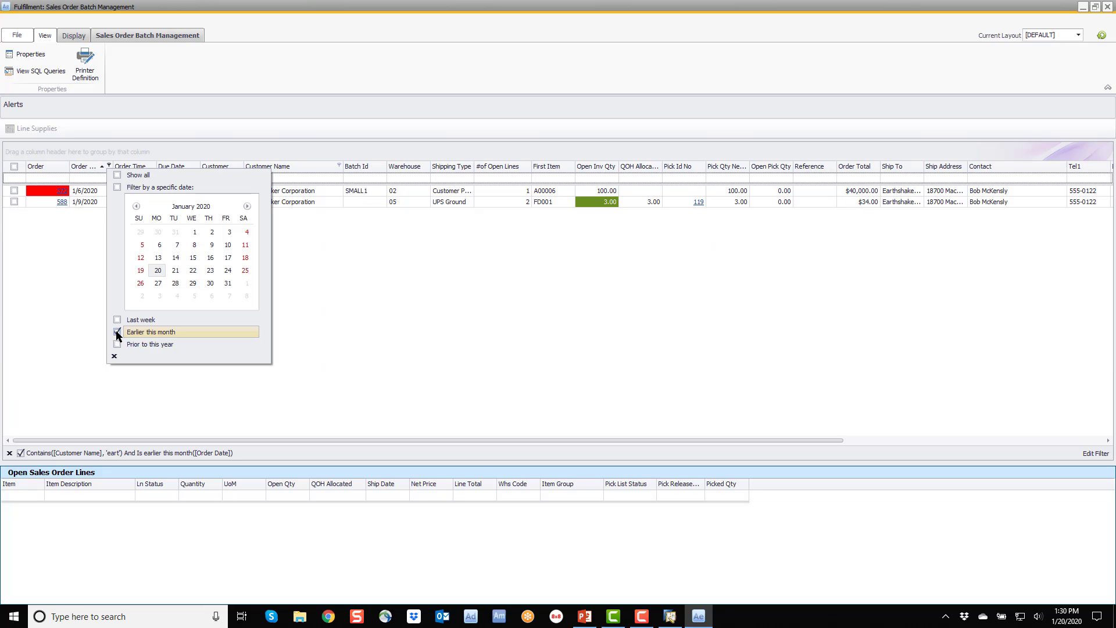
pyautogui.click(116, 332)
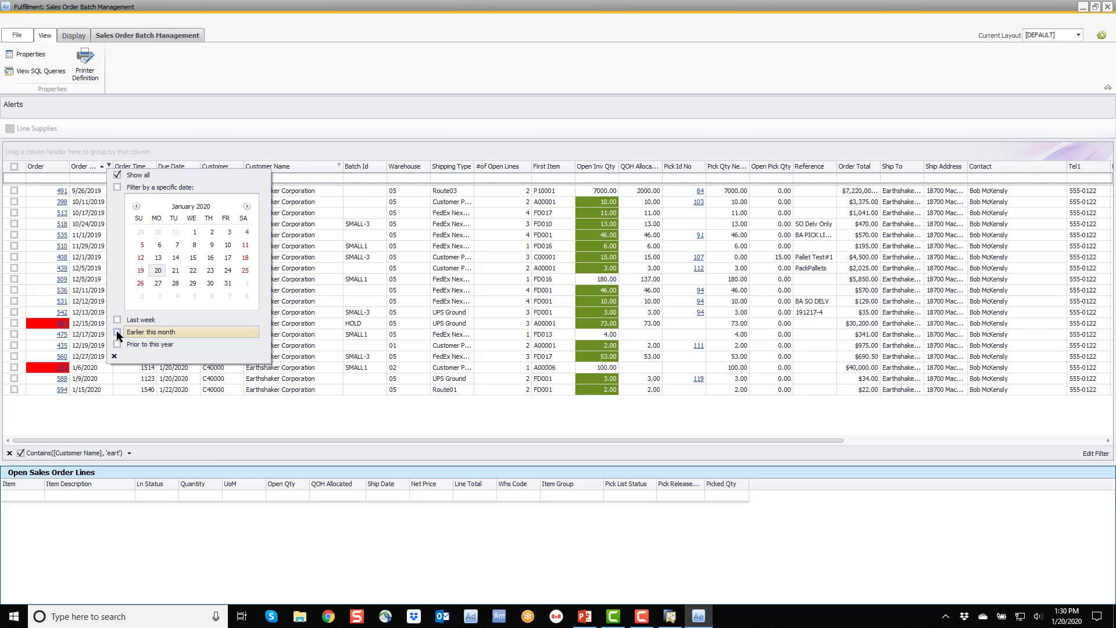
pyautogui.click(304, 103)
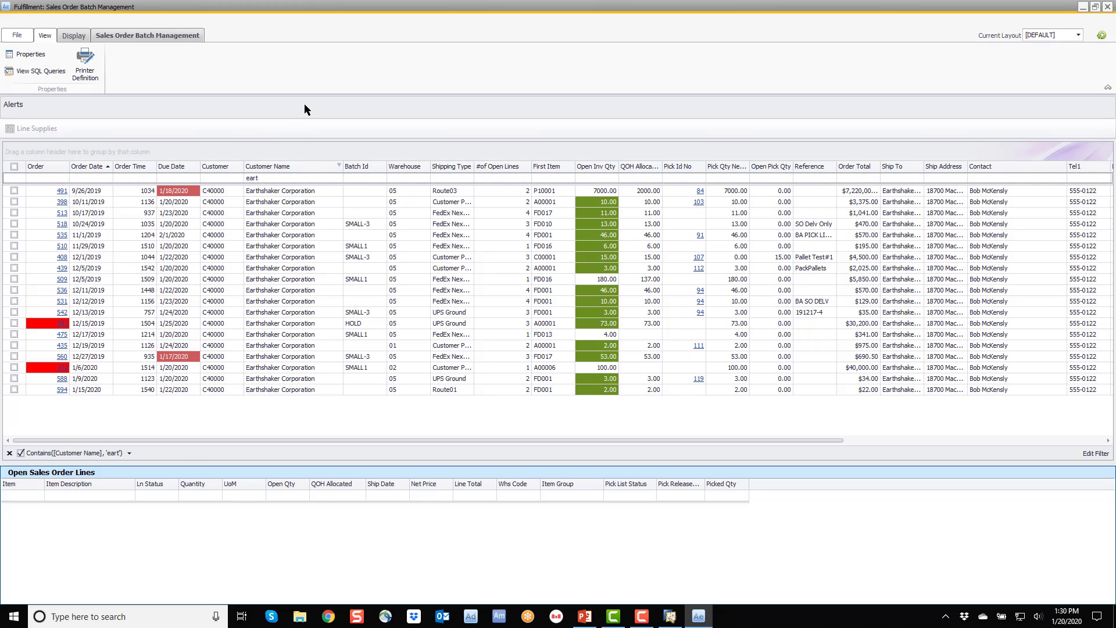
# - Sort the orders by order time and group them by shipping type, expanding the UPS Ground group
pyautogui.click(134, 166)
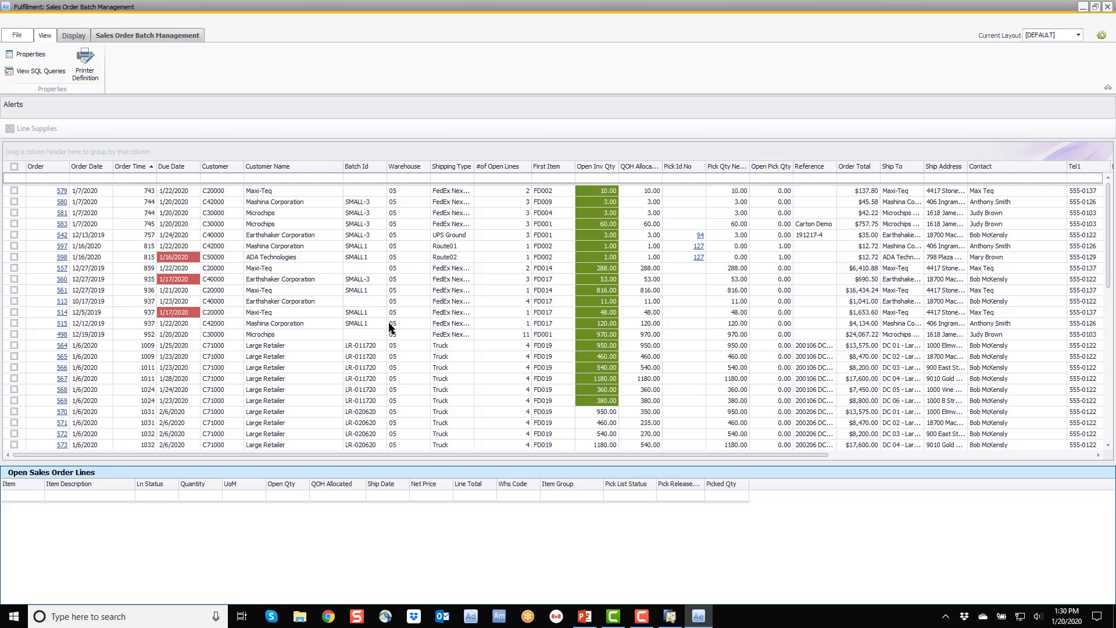
pyautogui.moveTo(452, 169); pyautogui.dragTo(53, 155)
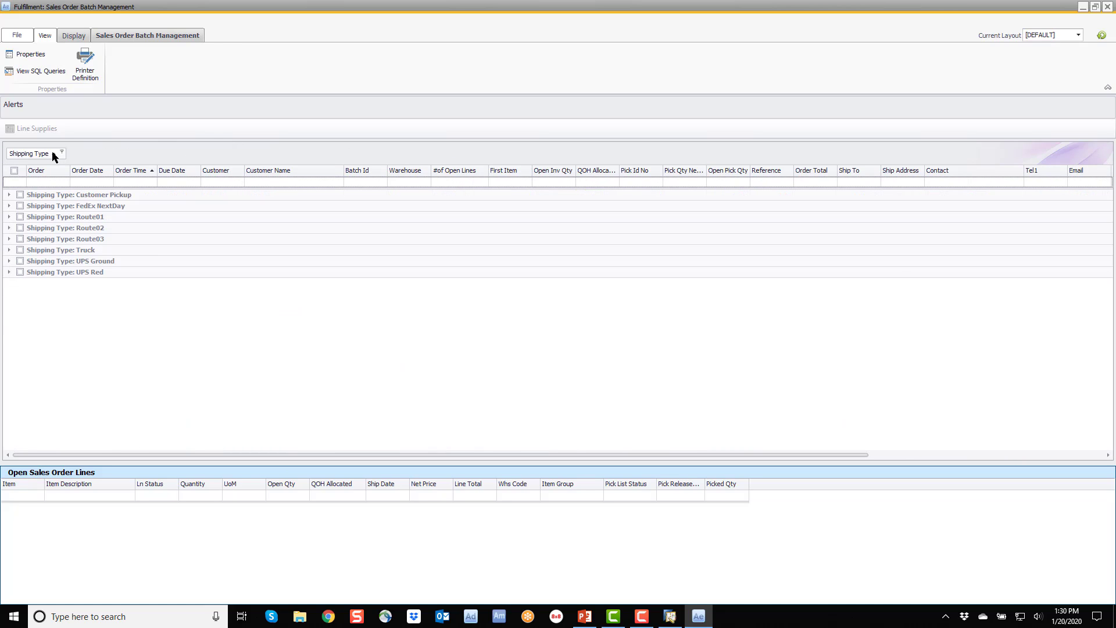
pyautogui.doubleClick(49, 264)
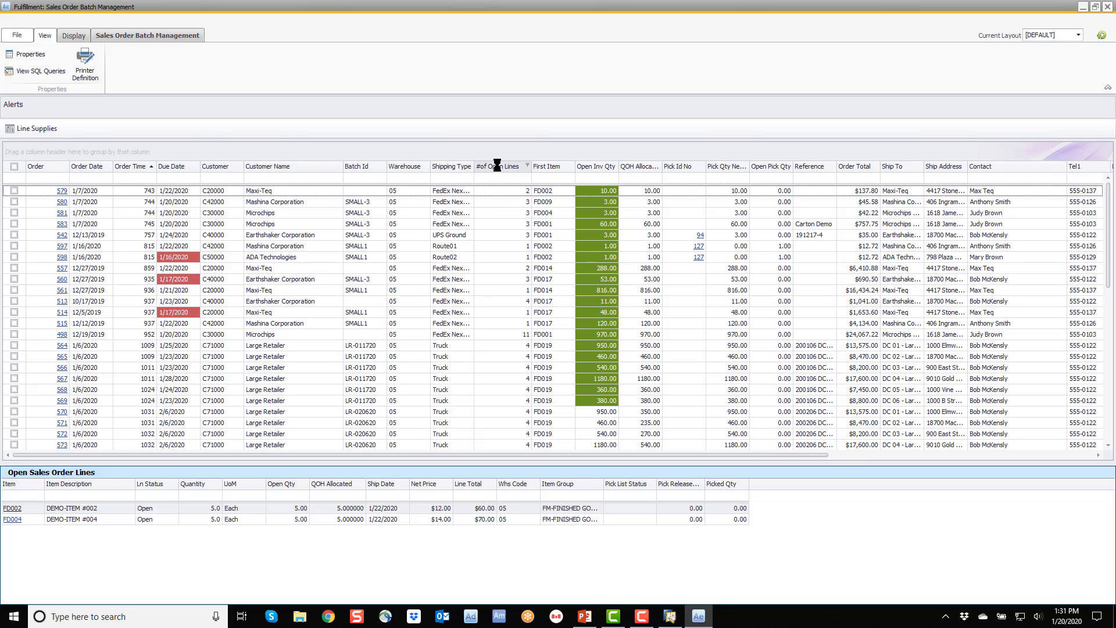
# - Sort the orders by number of open lines and load the #OFITEMS layout
pyautogui.click(498, 167)
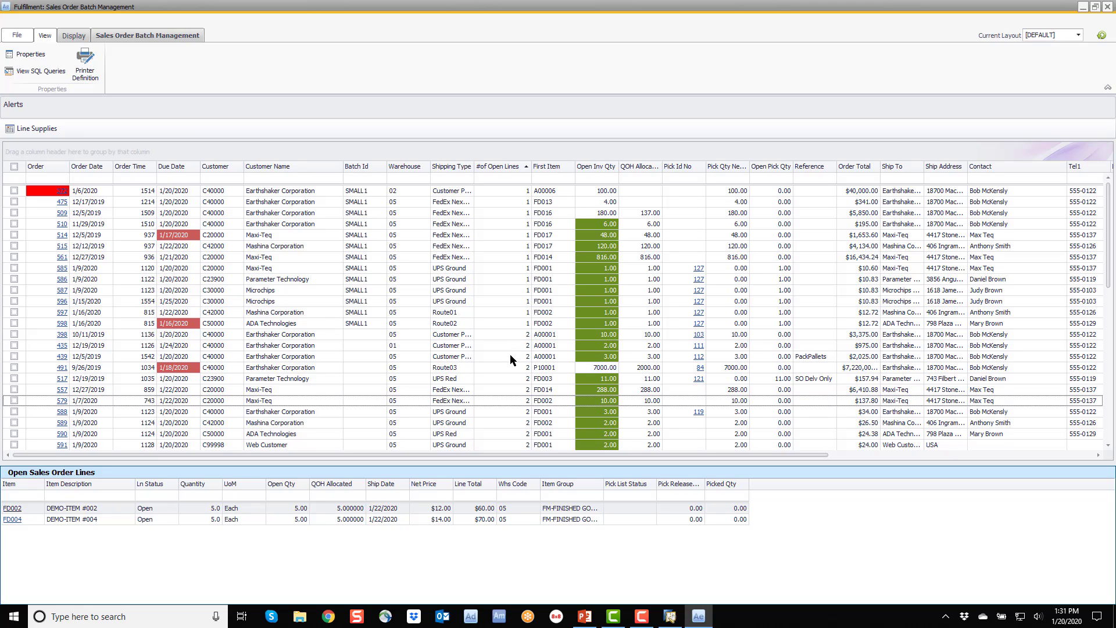
pyautogui.click(1052, 34)
pyautogui.click(1034, 44)
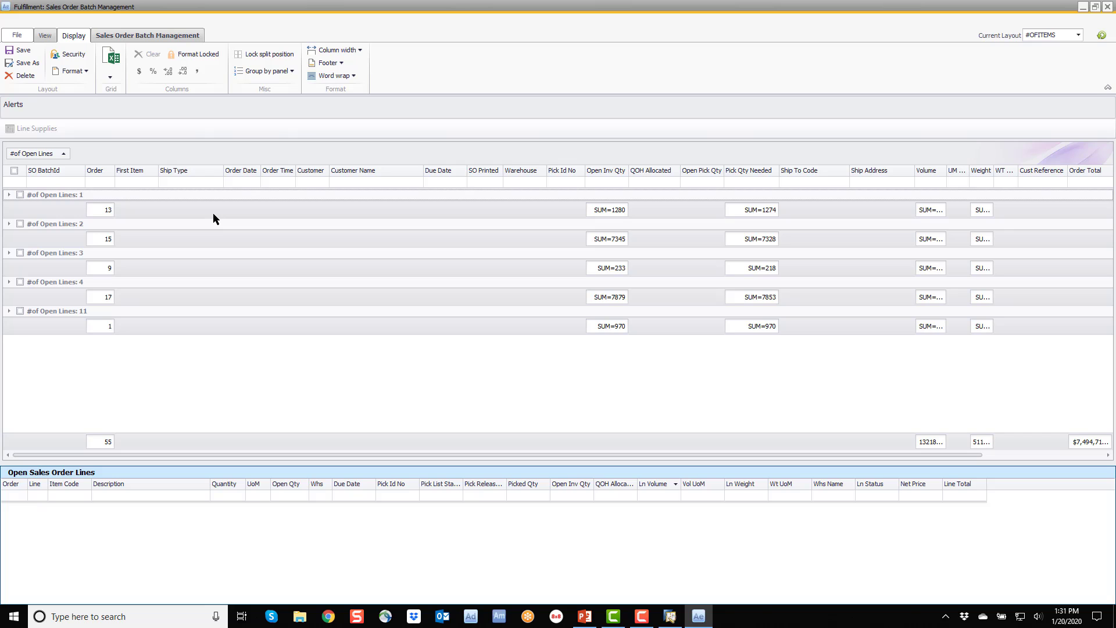
# - Expand the group of orders with one open line and examine its orders and the groups below
pyautogui.click(10, 194)
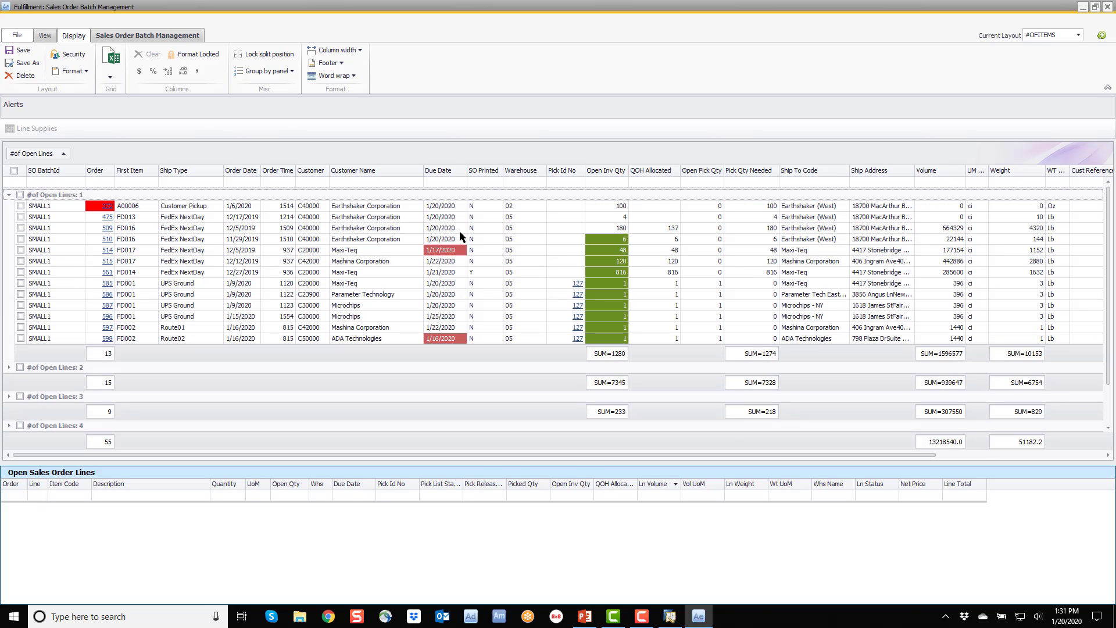
pyautogui.scroll(-1, 193, 252)
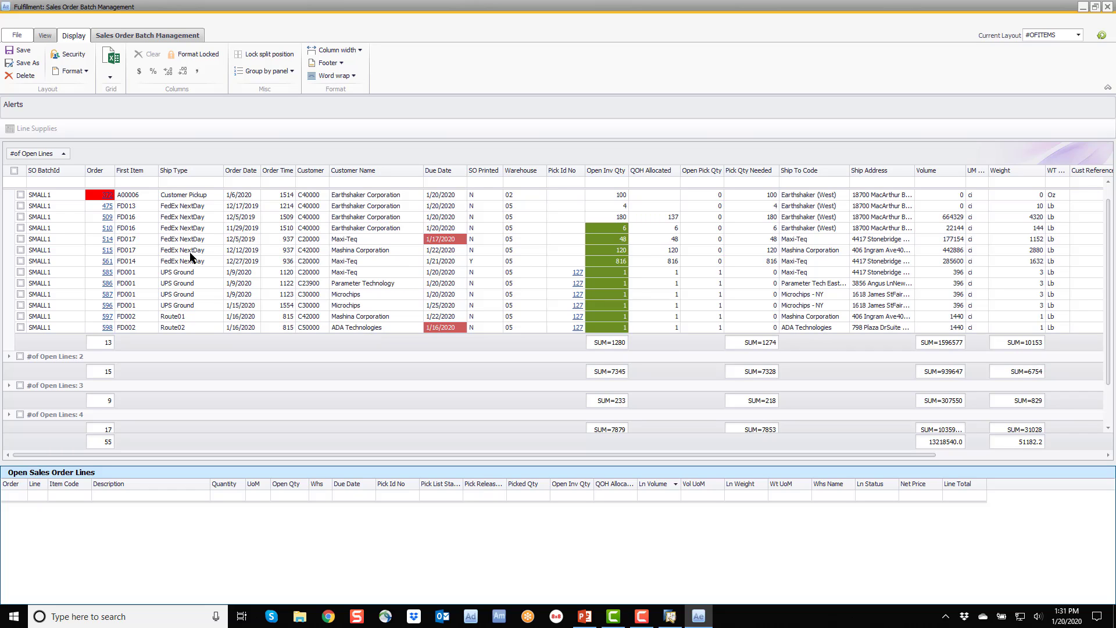
pyautogui.scroll(-2, 65, 393)
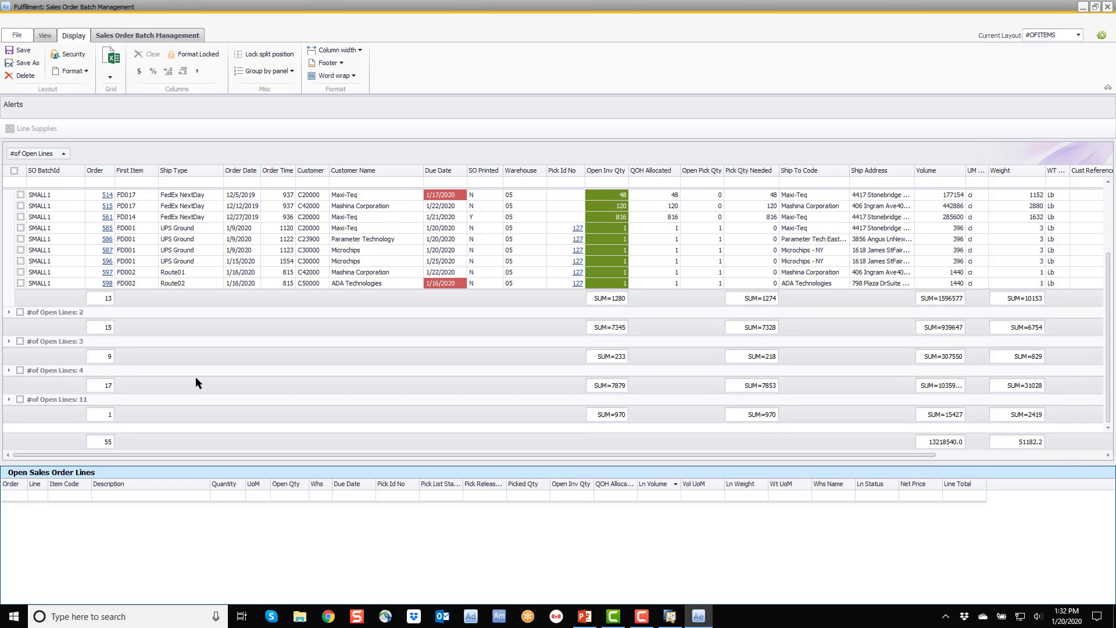
pyautogui.scroll(2, 161, 374)
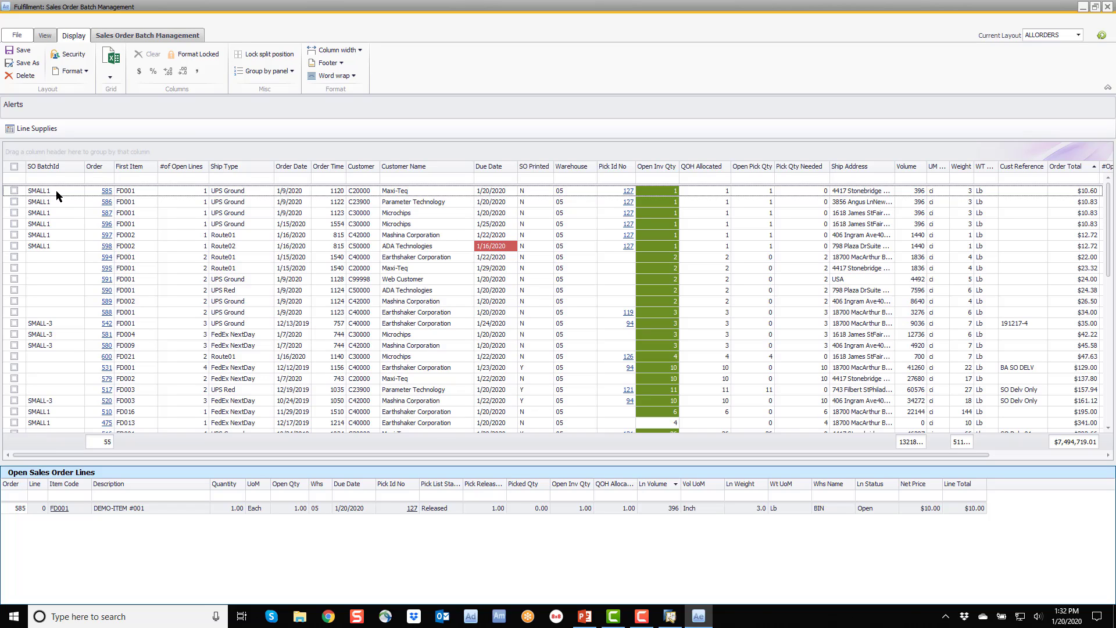
# - In the ALLORDERS layout, review the Microchips sales order in the third row and the first order's pick list, closing each document
pyautogui.click(108, 214)
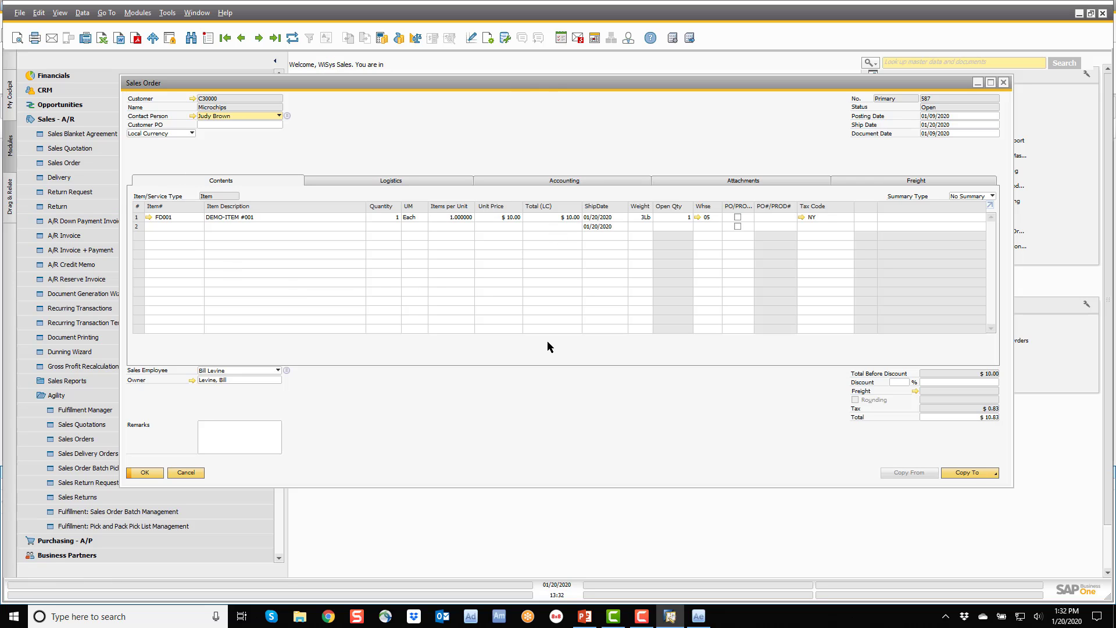
pyautogui.click(1003, 82)
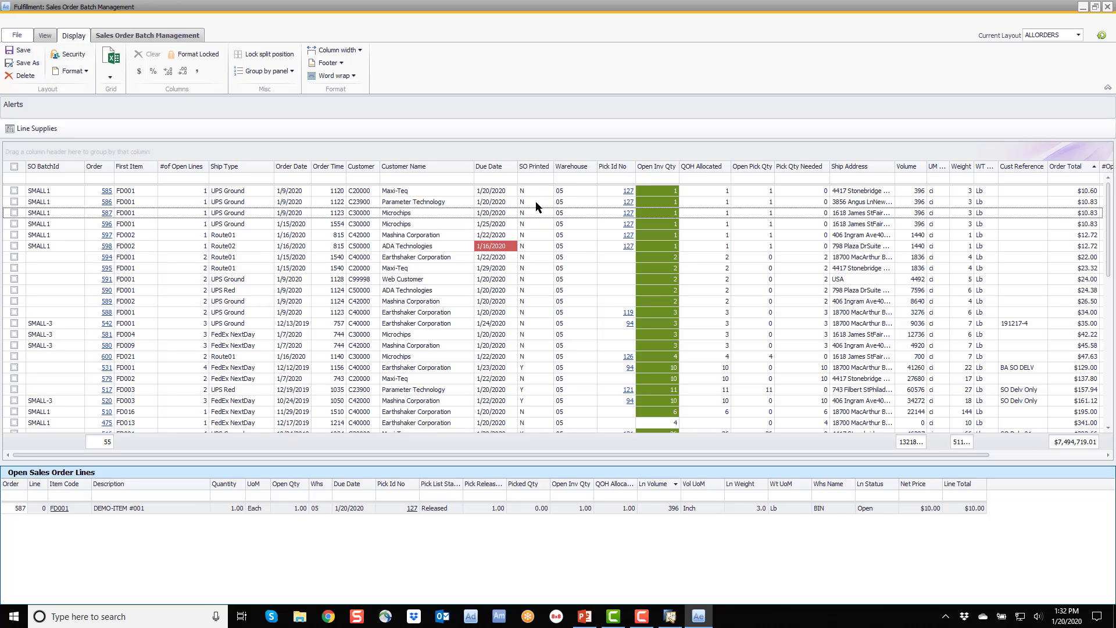
pyautogui.click(626, 190)
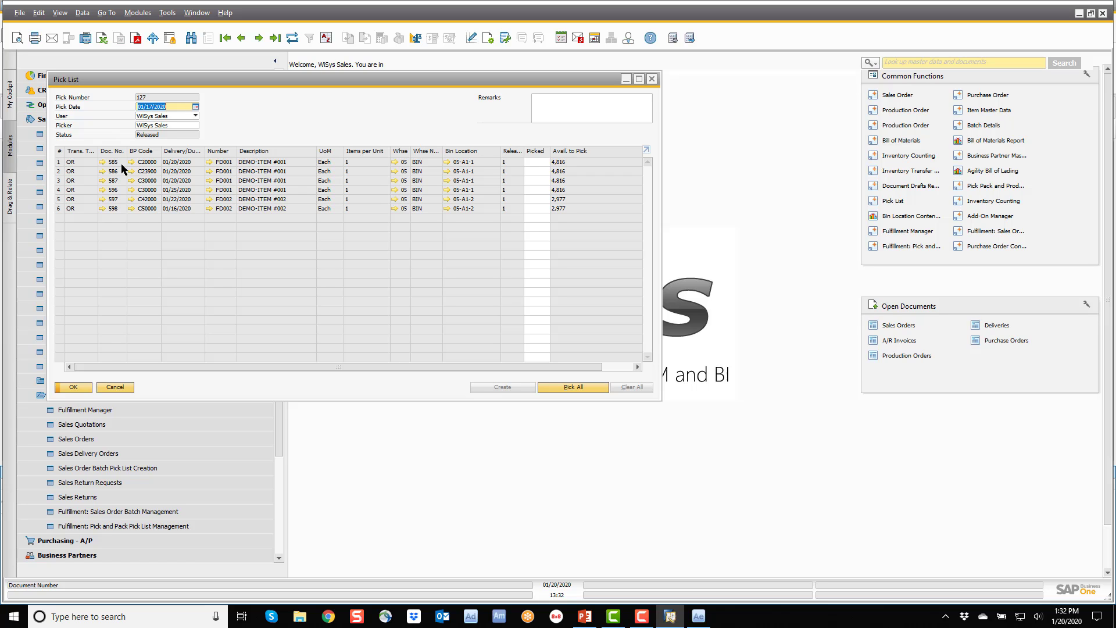
pyautogui.click(652, 78)
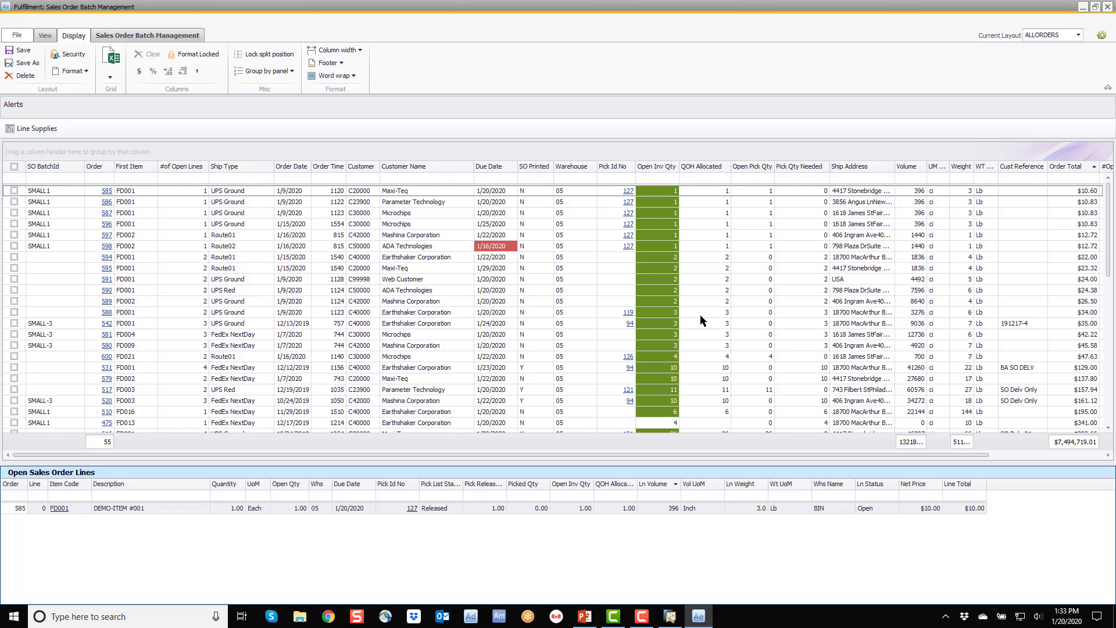
# - Sort by order number and check the line supplies of the 11-line Microchips order and the FD016 order below it
pyautogui.click(99, 167)
pyautogui.scroll(10, 302, 302)
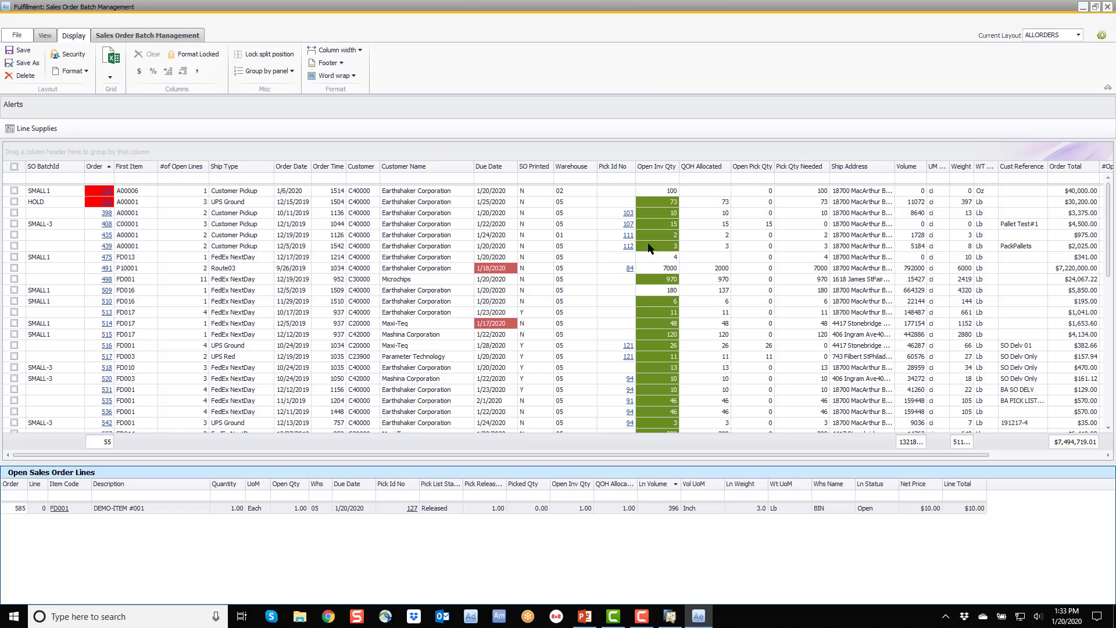
pyautogui.click(129, 280)
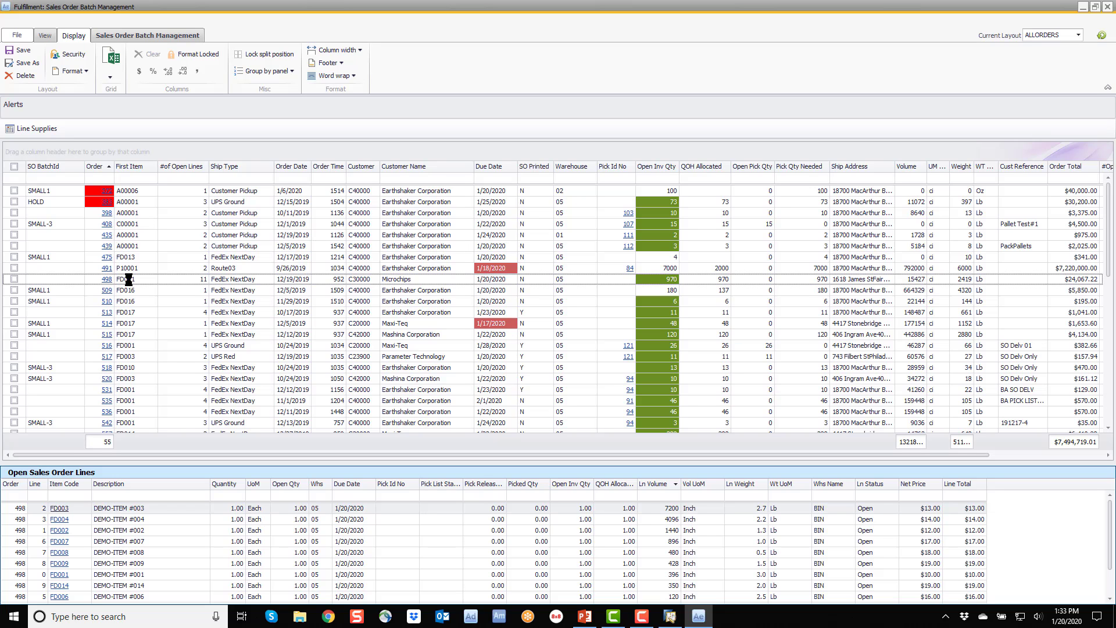
pyautogui.click(33, 128)
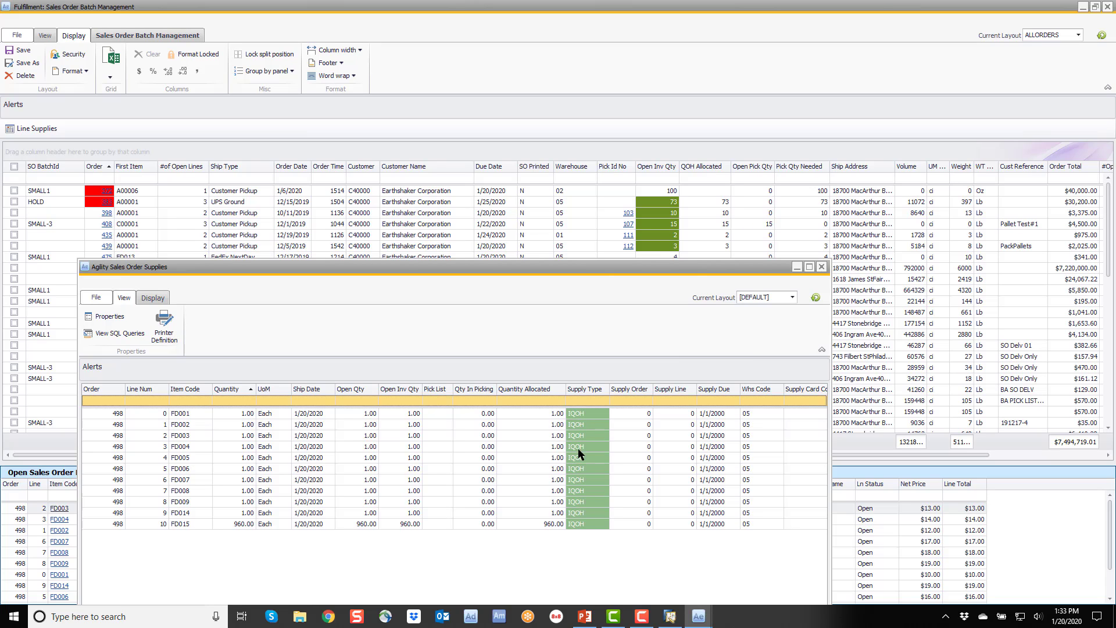
pyautogui.click(141, 288)
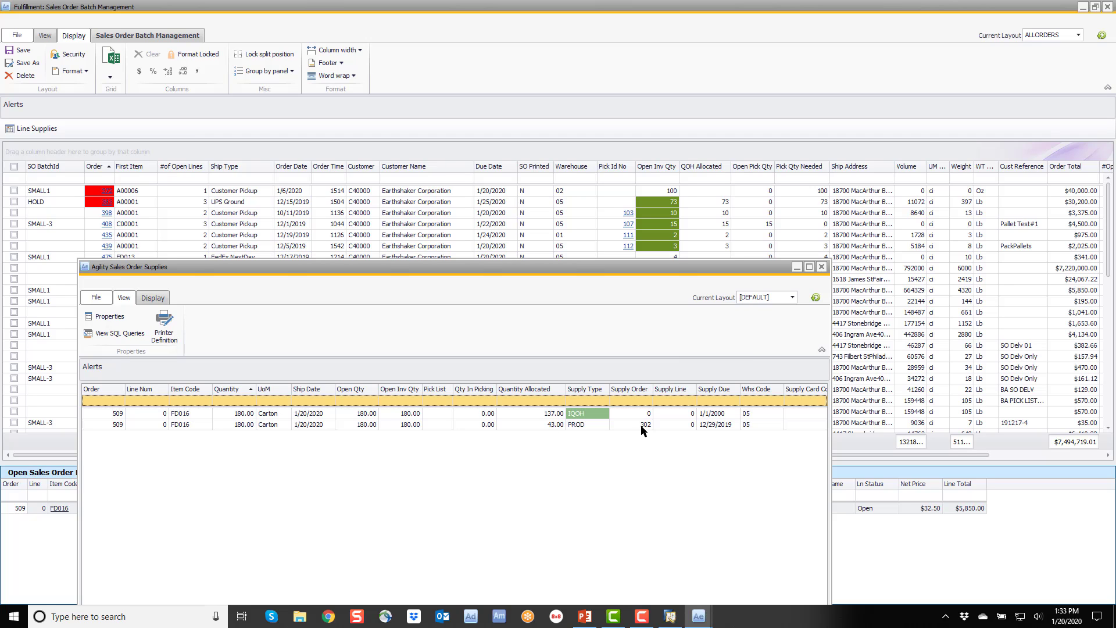
# - Load the CUSTOMER layout and examine the orders in the Earthshaker Corporation group
pyautogui.click(1078, 35)
pyautogui.click(1040, 71)
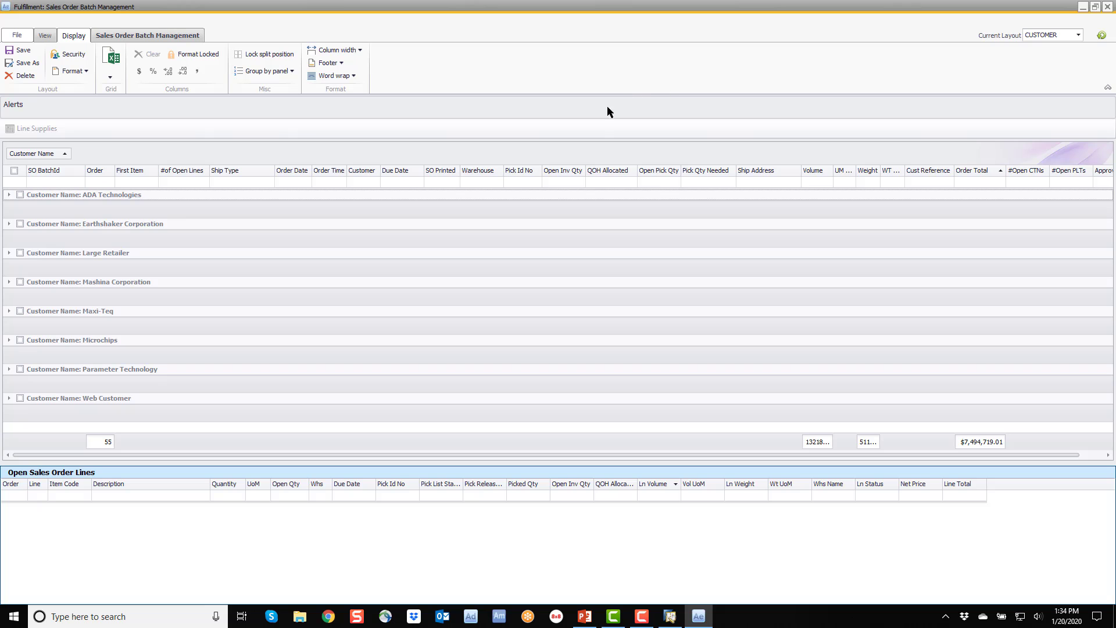
pyautogui.click(8, 224)
pyautogui.scroll(-3, 290, 290)
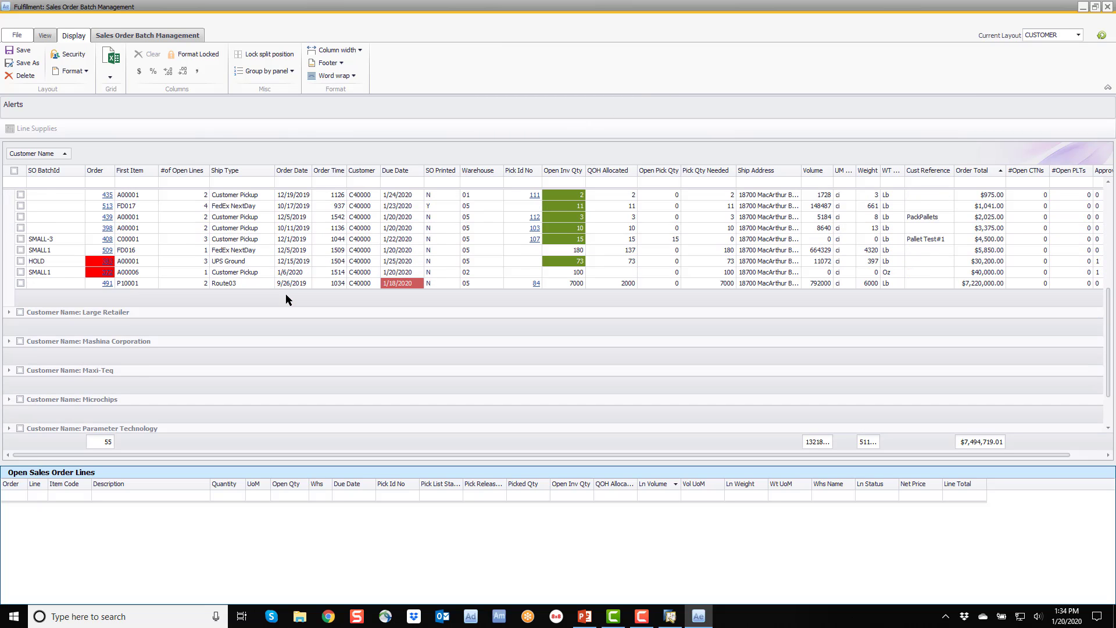
pyautogui.scroll(3, 285, 294)
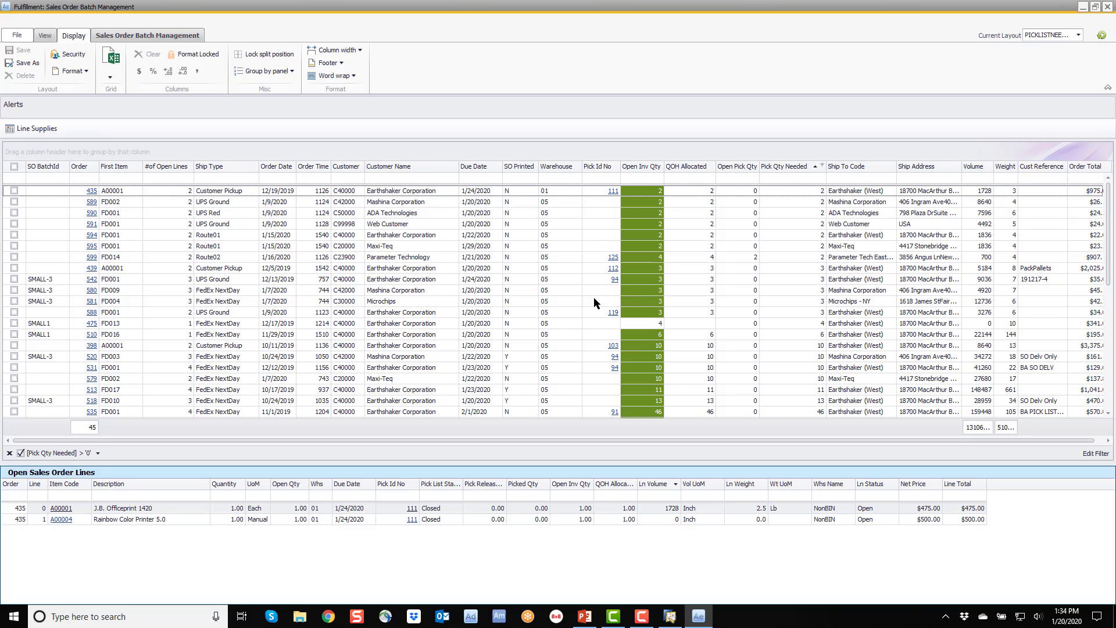
# - Assign batch ID SMALL2 to the two-line orders down to the first Route01 order, leaving out the Route03 order
pyautogui.click(118, 39)
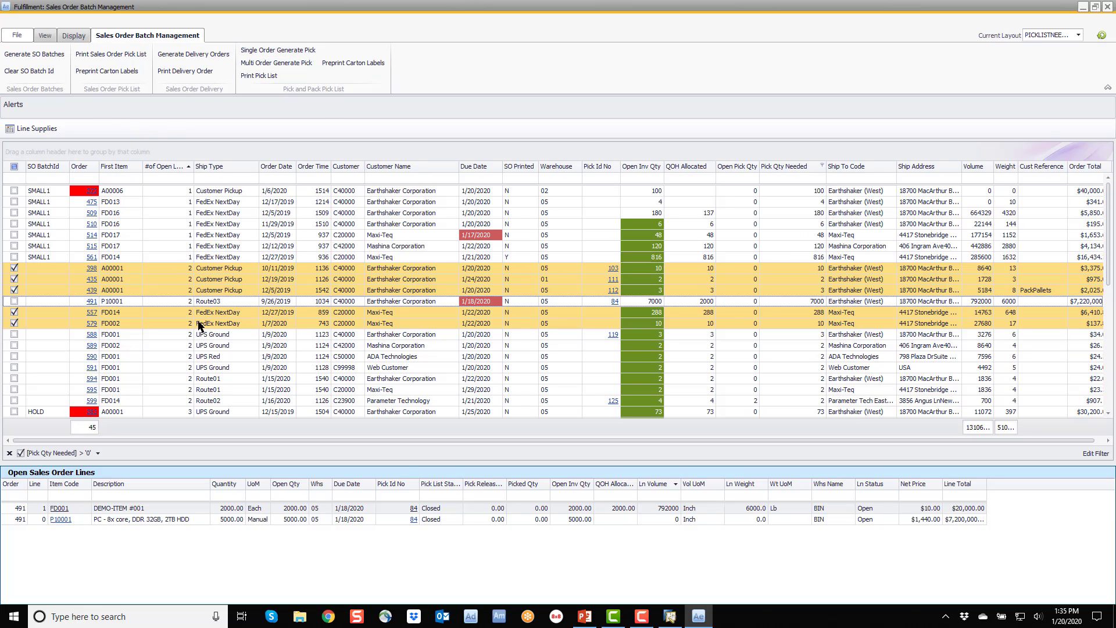
pyautogui.click(14, 334)
pyautogui.click(14, 345)
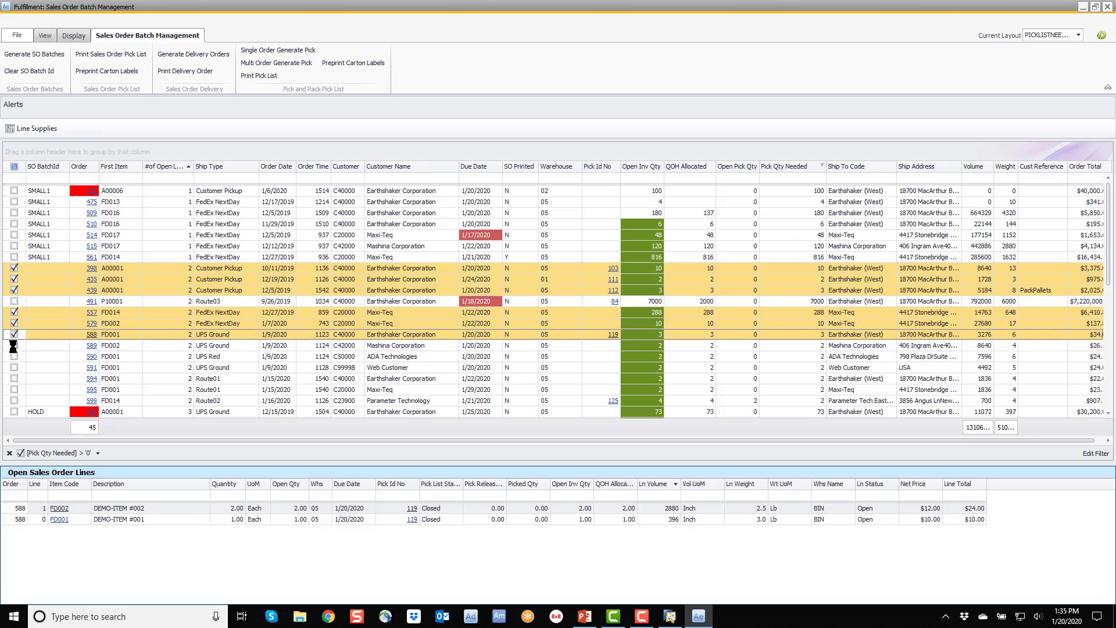
pyautogui.click(14, 356)
pyautogui.click(14, 367)
pyautogui.click(14, 379)
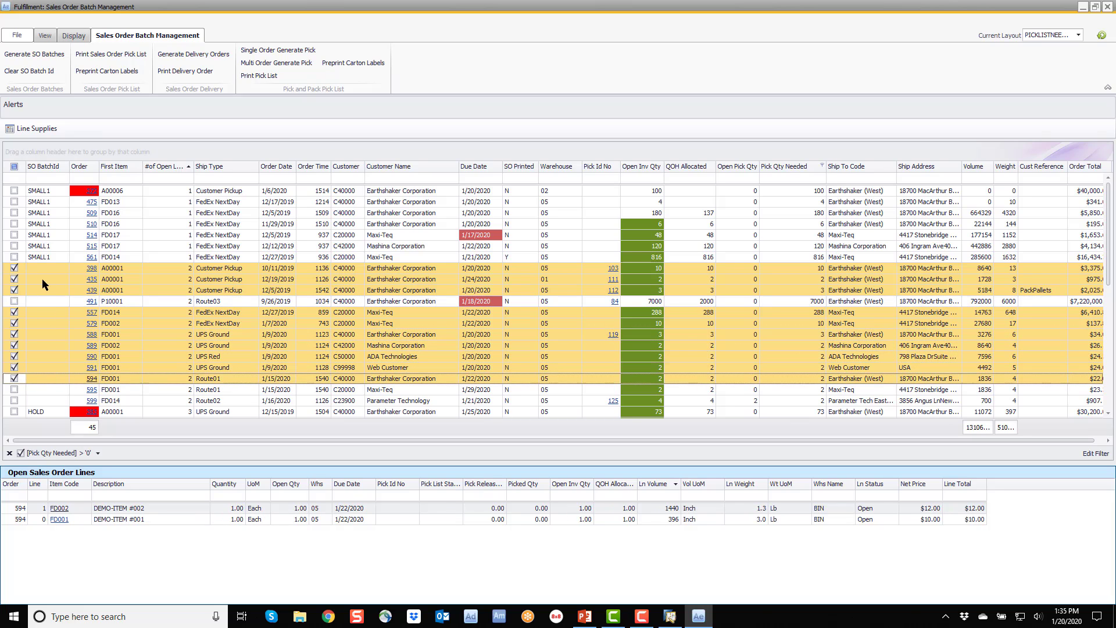
pyautogui.click(34, 54)
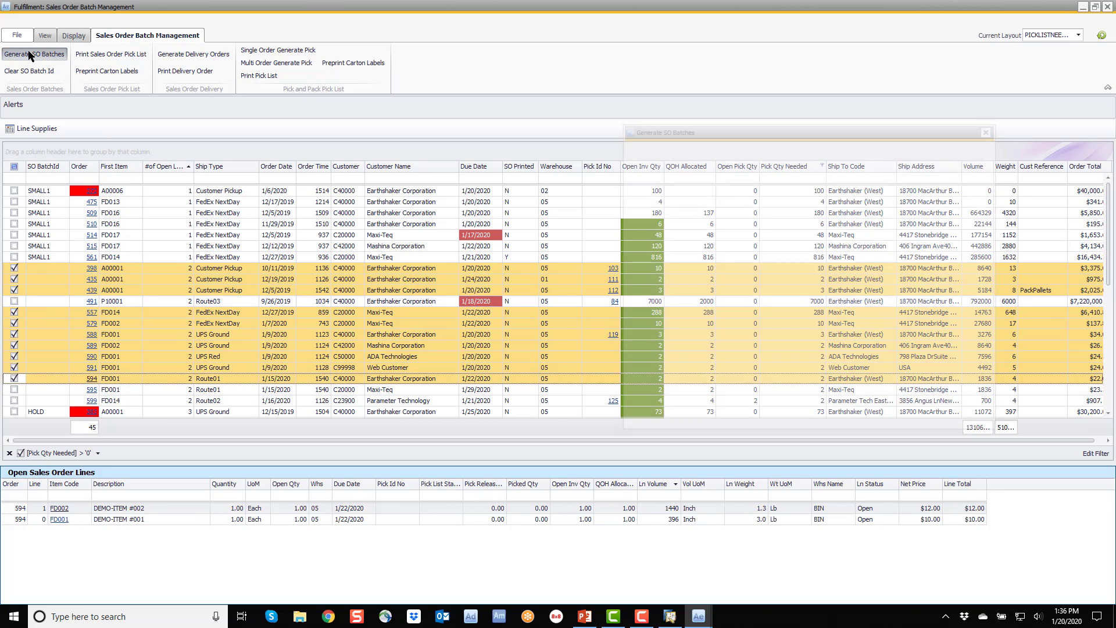
pyautogui.write('S')
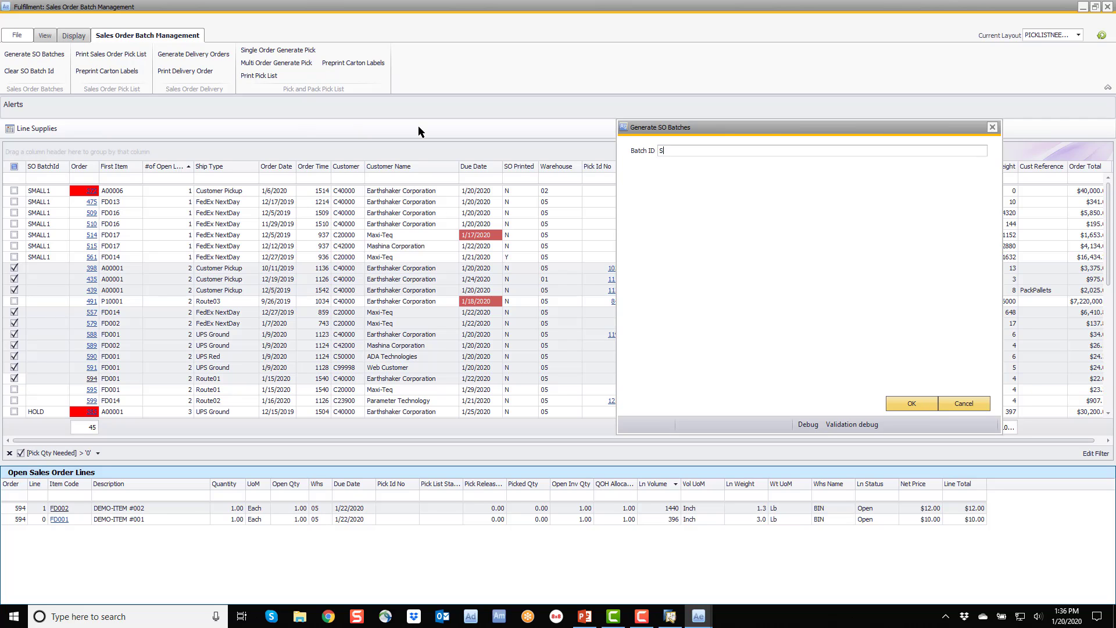
pyautogui.write('MALL2')
pyautogui.click(920, 405)
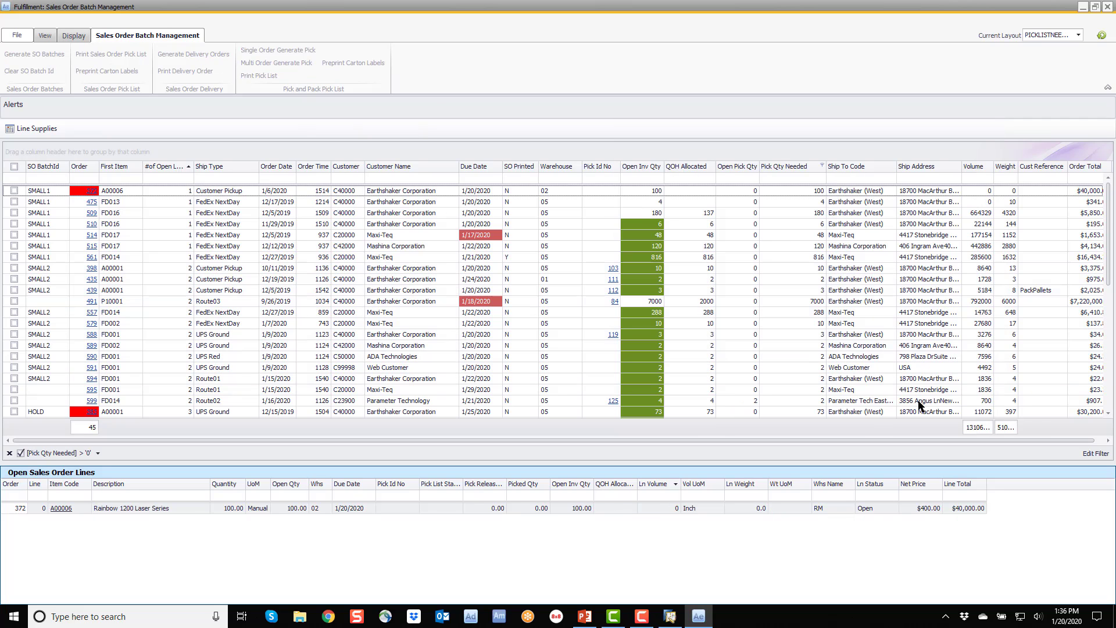
# - Load the SOBATCH layout and inspect the order in the HOLD batch, collapsing that group again
pyautogui.click(1040, 36)
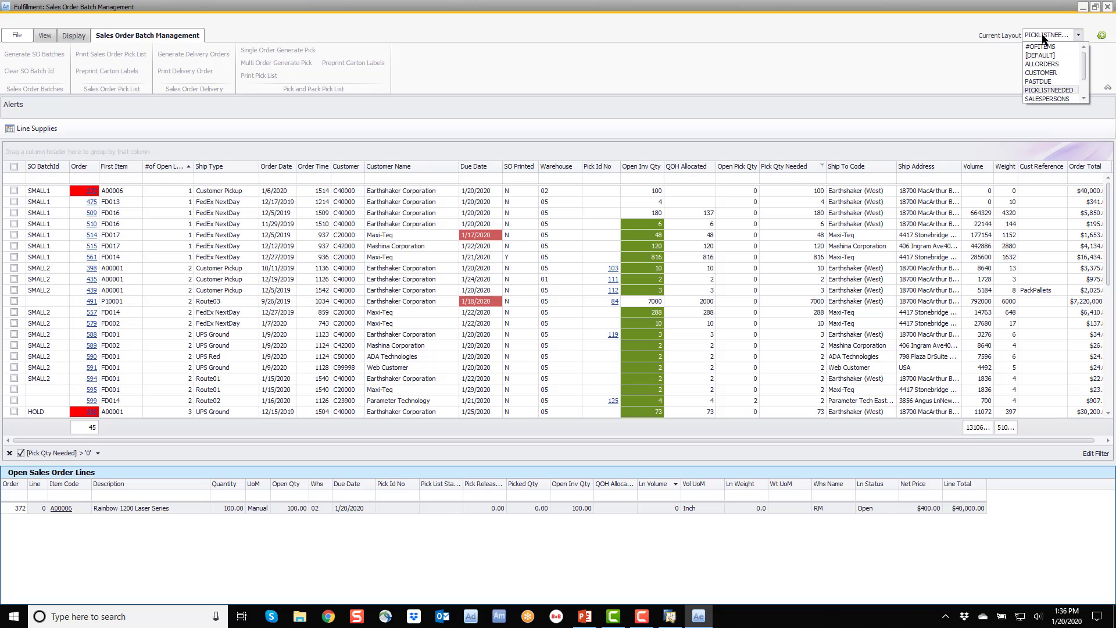
pyautogui.scroll(-1, 1035, 95)
pyautogui.click(1036, 98)
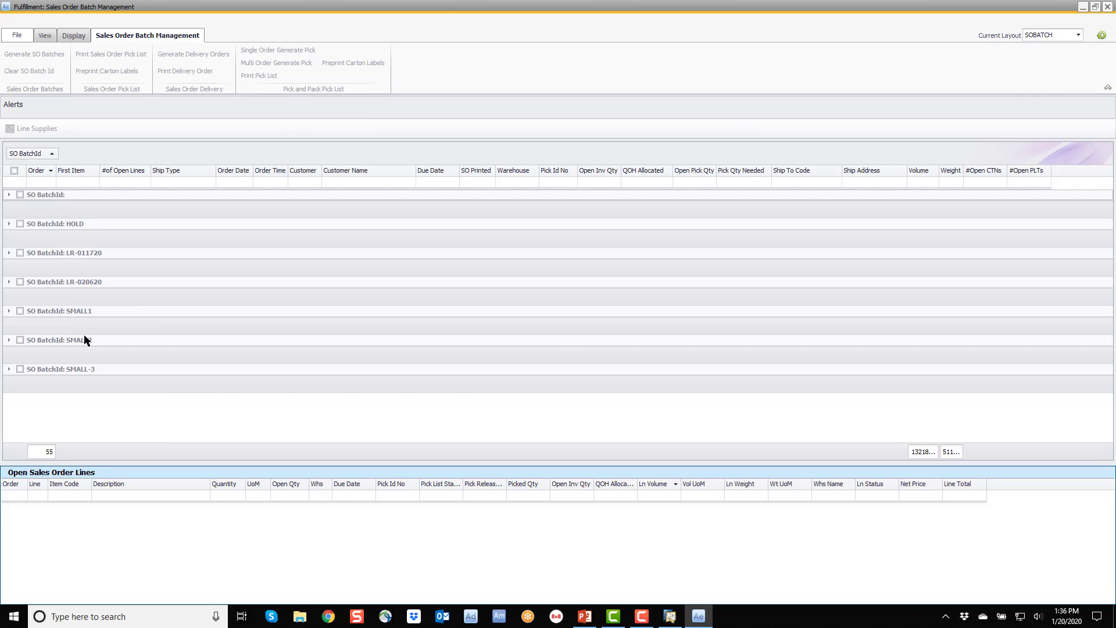
pyautogui.click(9, 224)
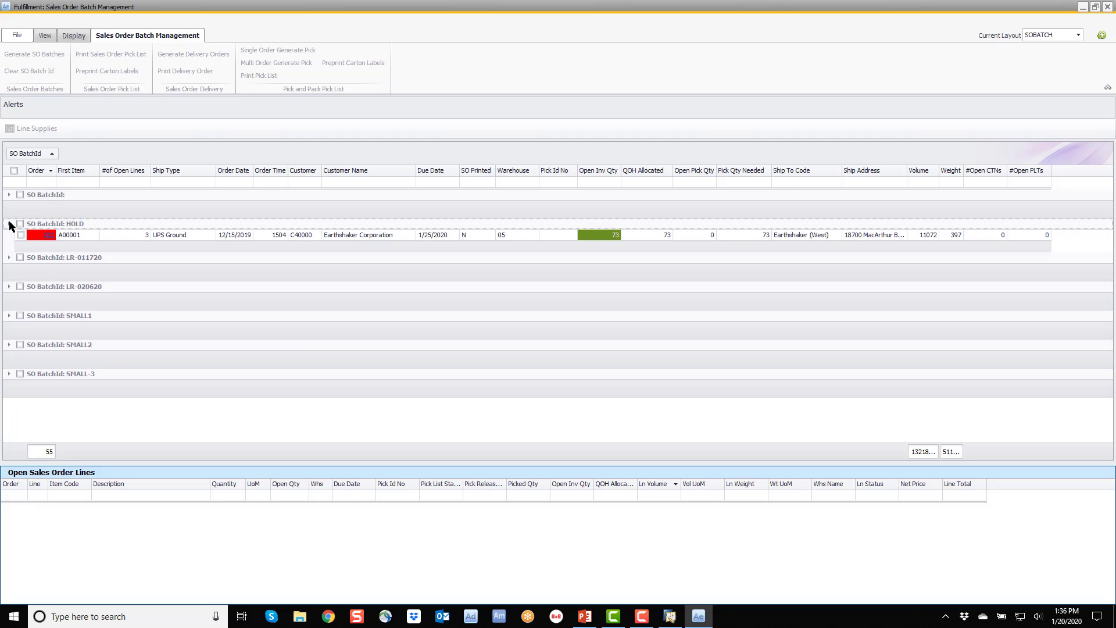
pyautogui.click(9, 224)
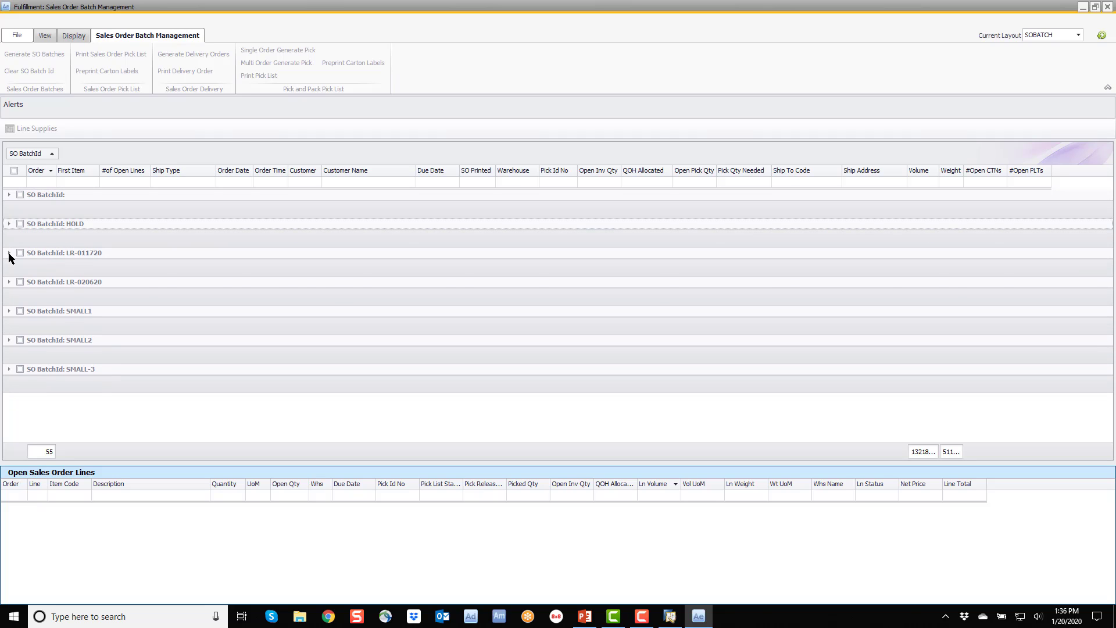
# - Inspect the orders in batch LR-011720, collapse that group and expand batch LR-020620
pyautogui.click(9, 253)
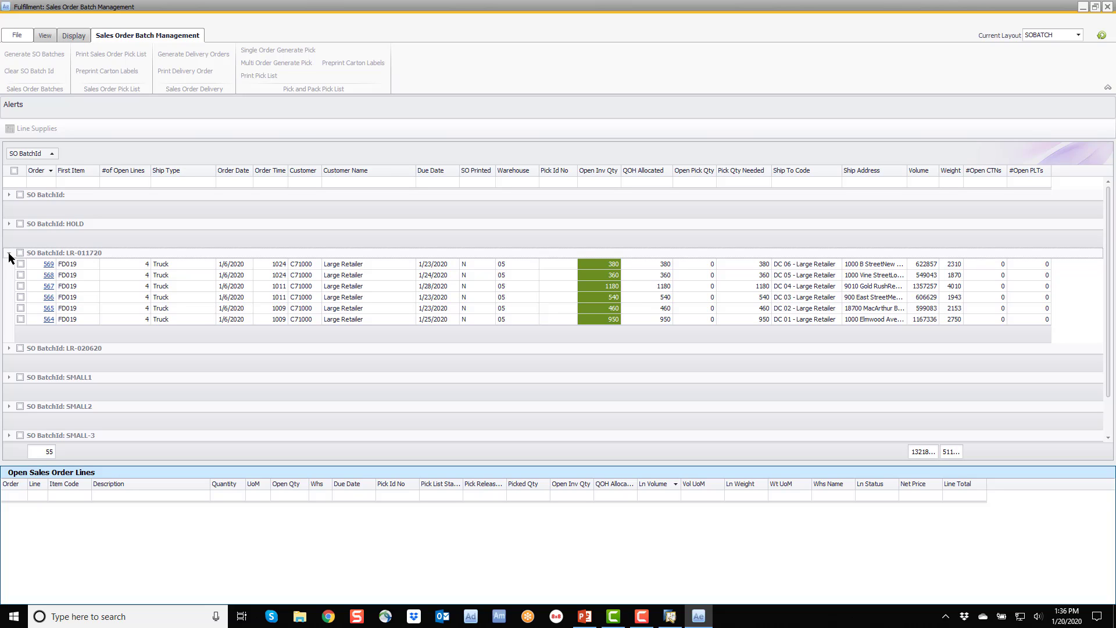
pyautogui.click(9, 252)
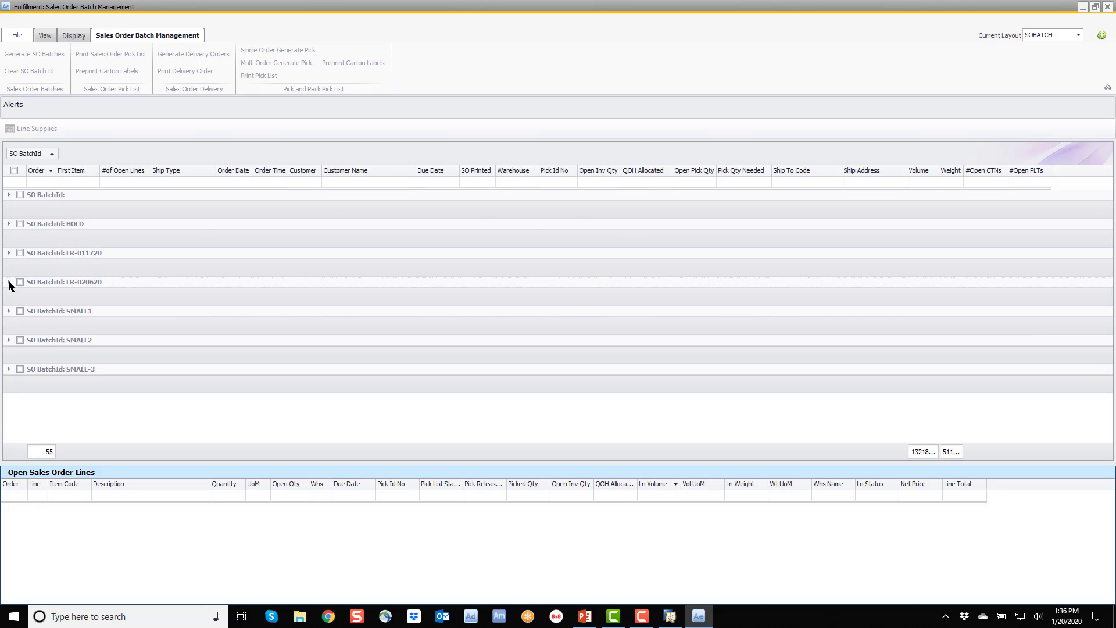
pyautogui.click(9, 281)
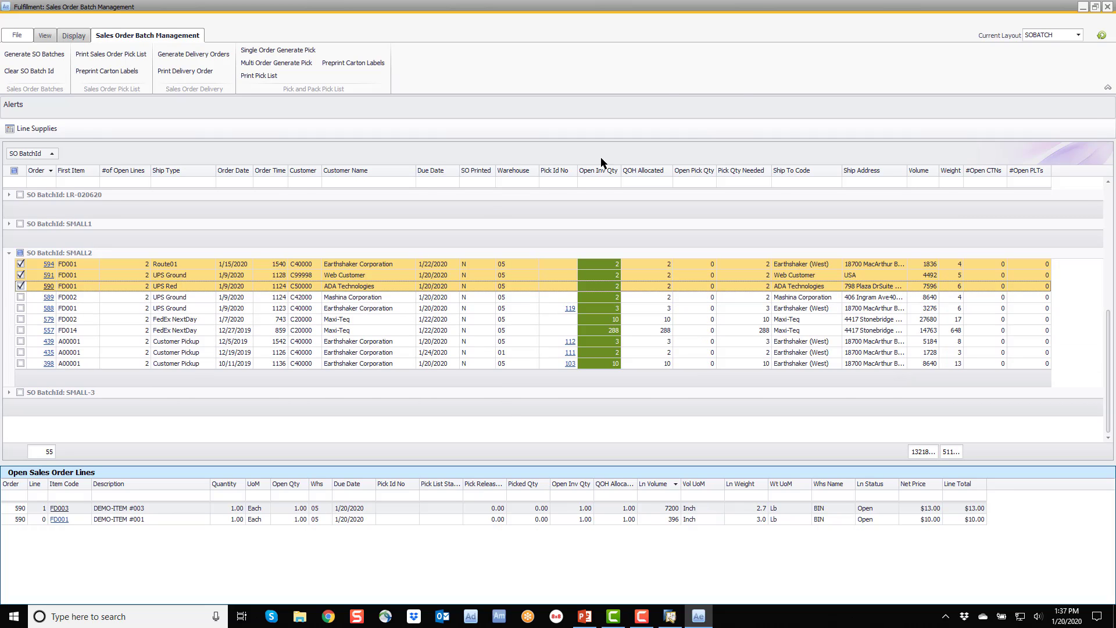
# - Generate one multi-order pick list for the three checked orders in batch SMALL2
pyautogui.click(266, 63)
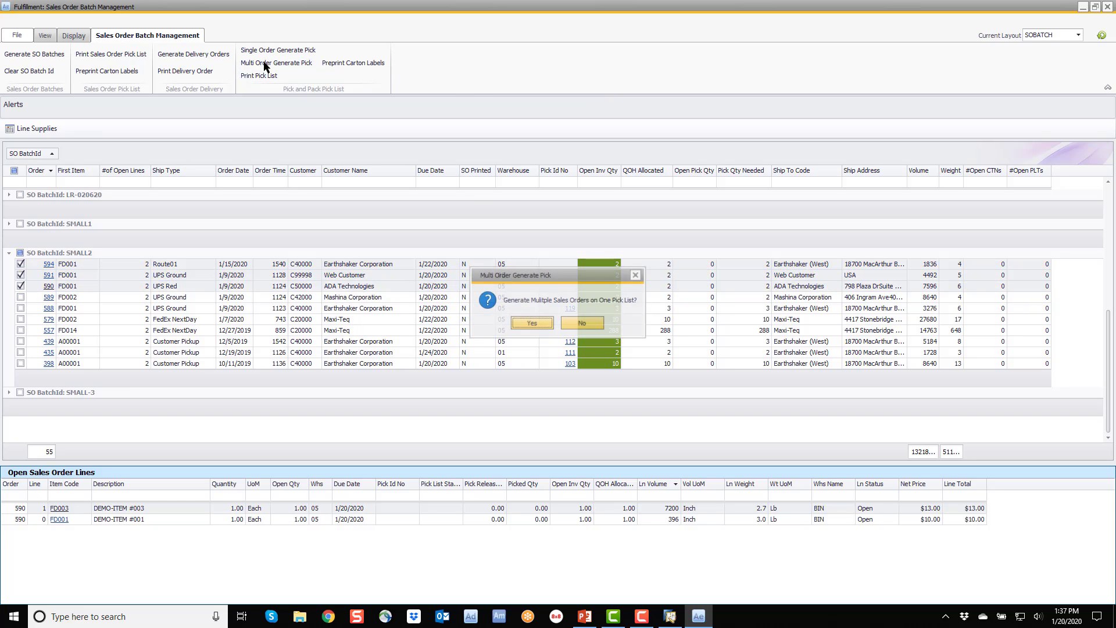
pyautogui.click(534, 324)
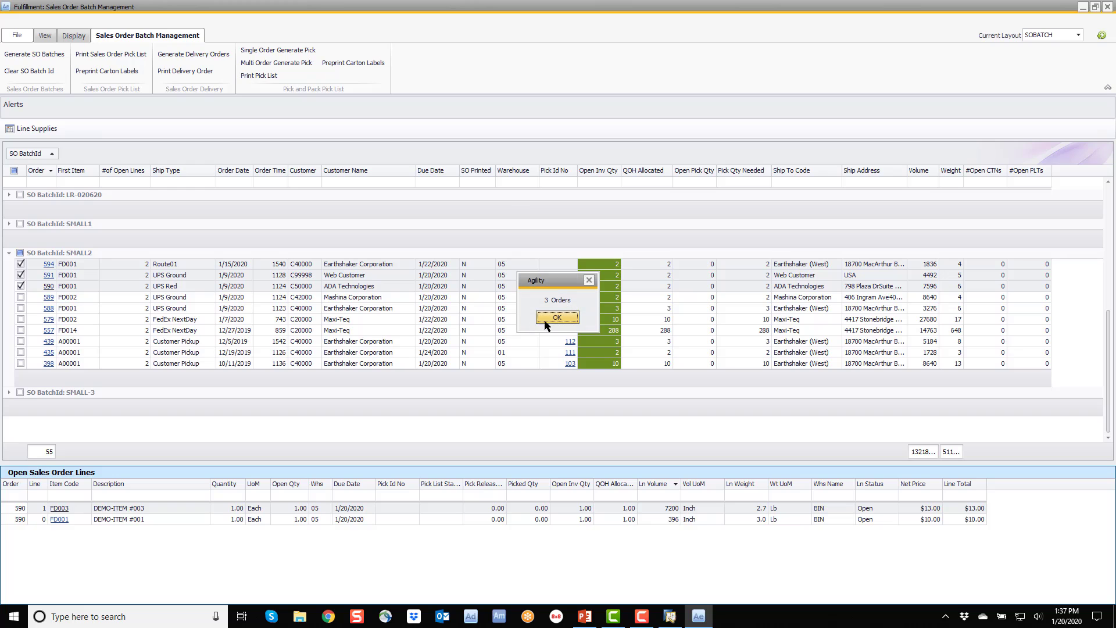
pyautogui.click(552, 316)
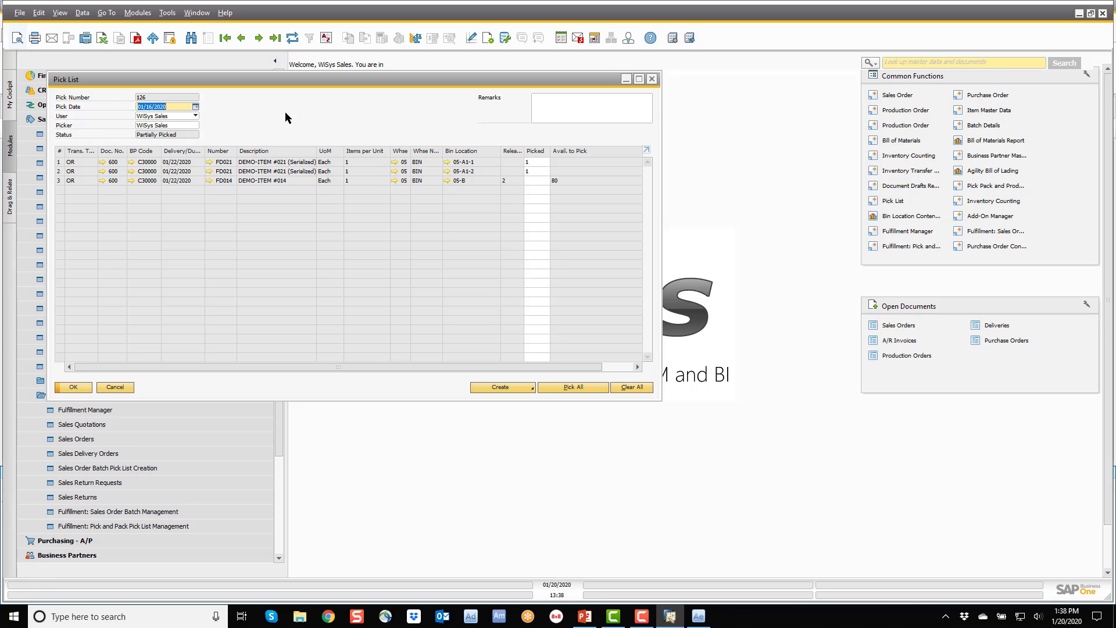
# - Pick all remaining items on pick list 126, update it, check its document creation options and close the pick list
pyautogui.click(568, 387)
pyautogui.click(72, 387)
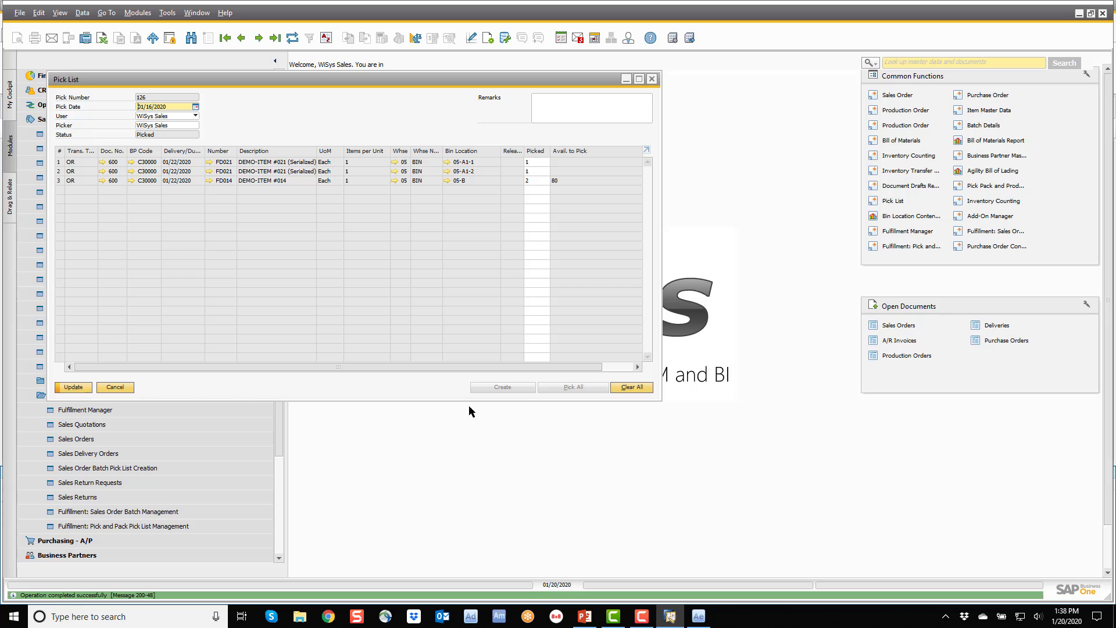
pyautogui.click(489, 388)
pyautogui.click(413, 336)
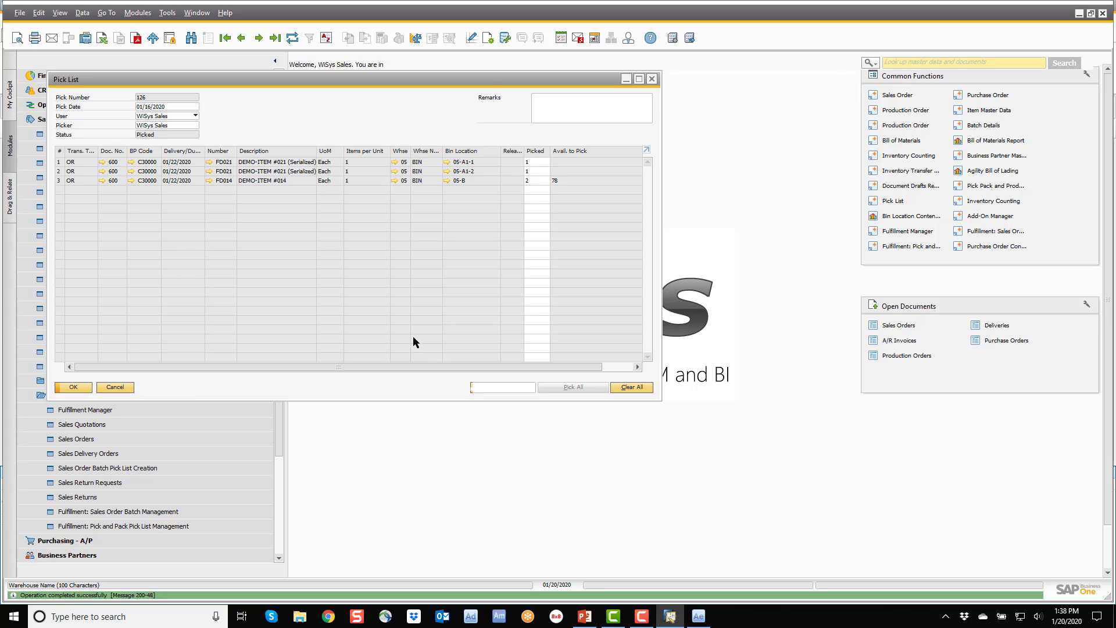
pyautogui.click(651, 79)
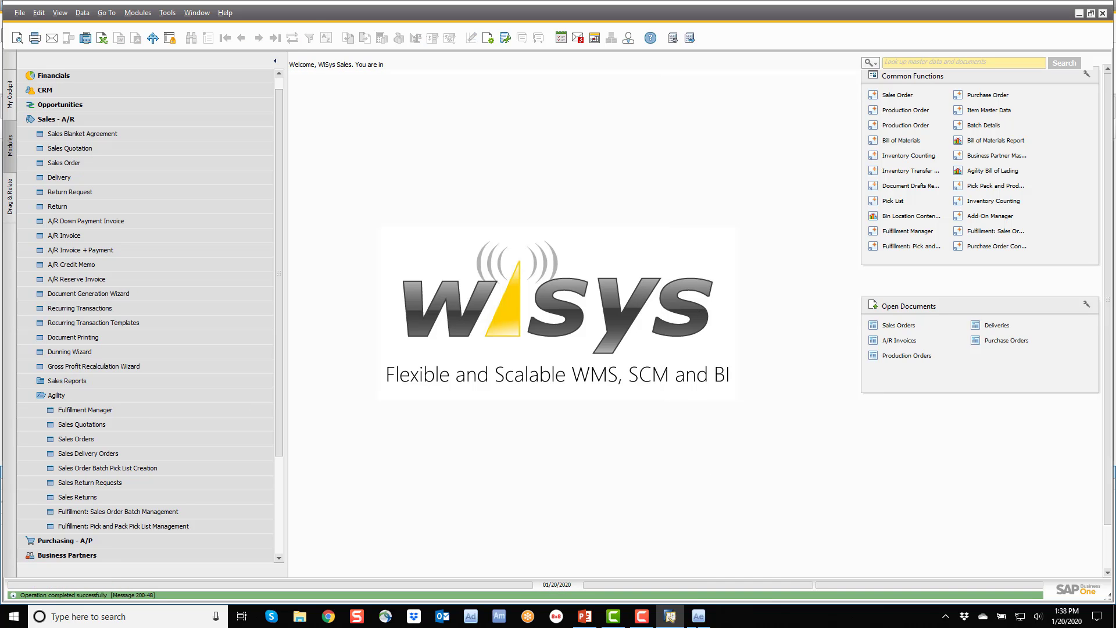
# - Switch back to Sales Order Batch Management, load the SHIPPINGTYPE layout and examine the orders in the UPS Ground group
pyautogui.click(698, 615)
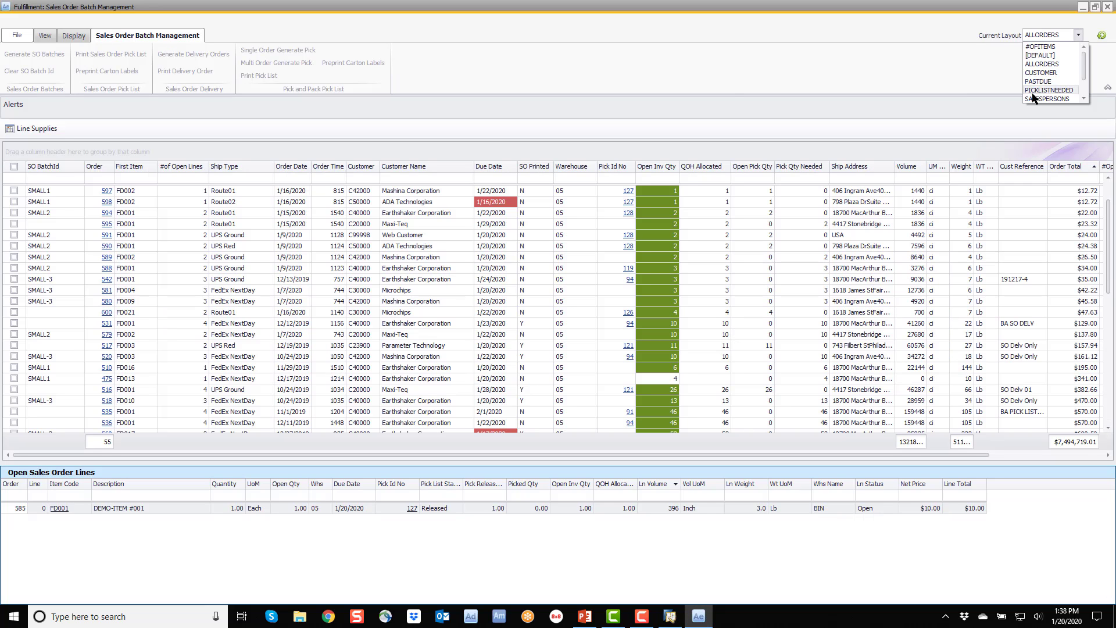
pyautogui.scroll(-1, 1031, 98)
pyautogui.click(1031, 81)
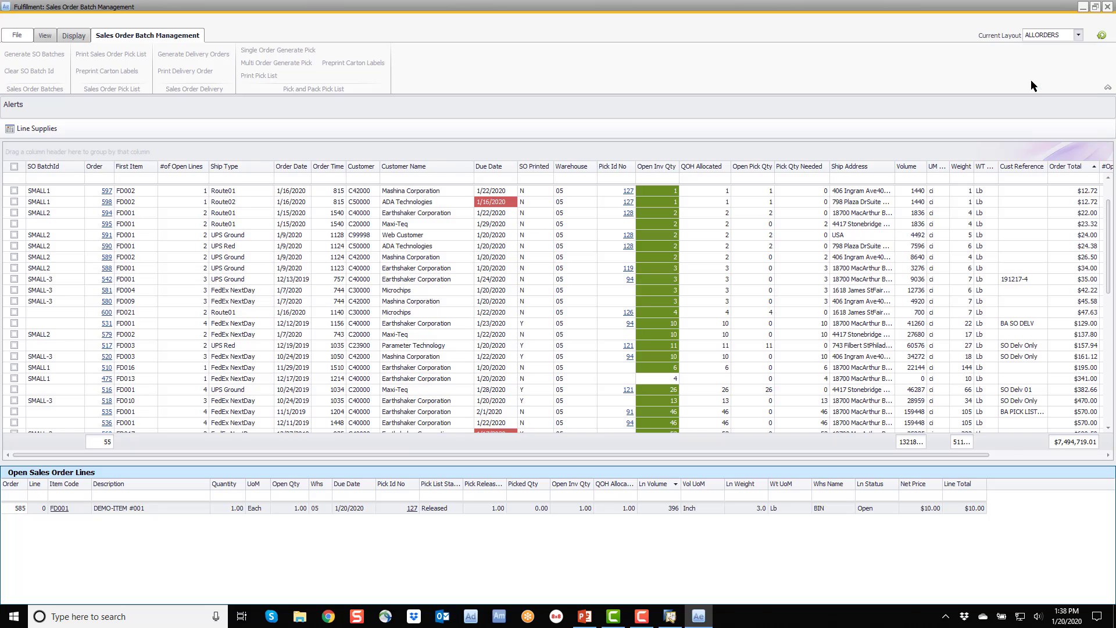
pyautogui.click(9, 369)
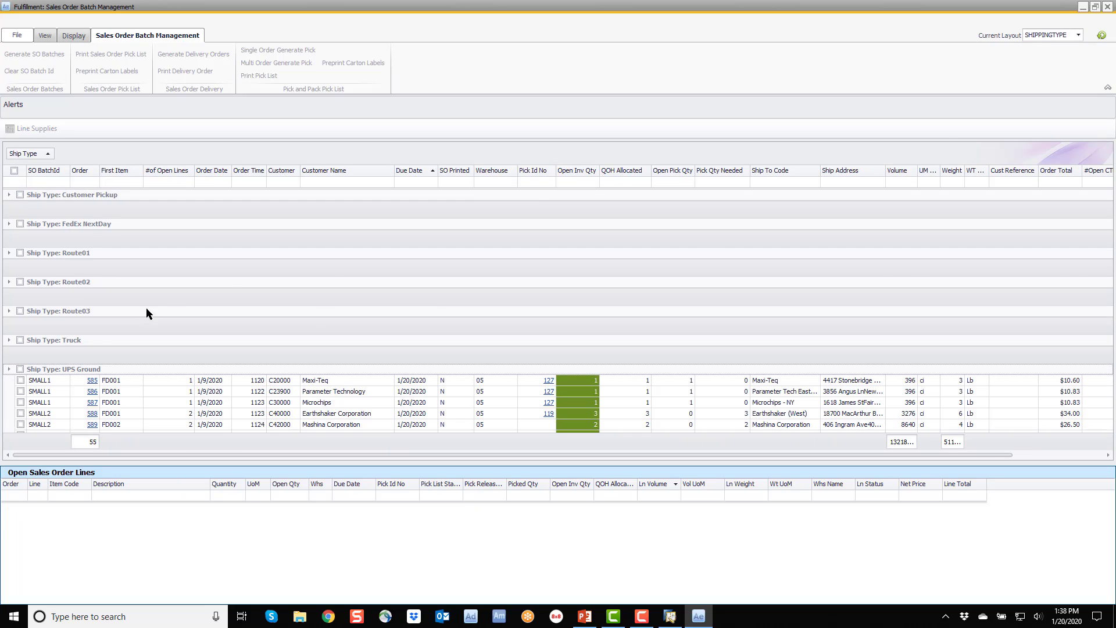
pyautogui.scroll(-2, 157, 305)
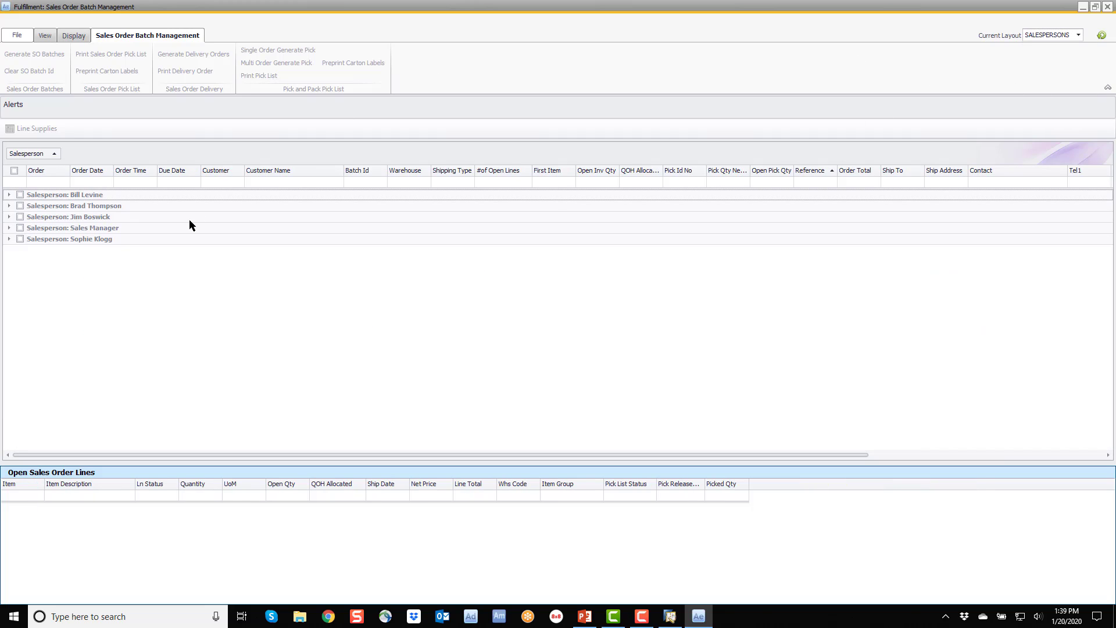
# - Expand the last salesperson group in the SALESPERSONS layout and bring up the display options
pyautogui.click(8, 239)
pyautogui.click(74, 35)
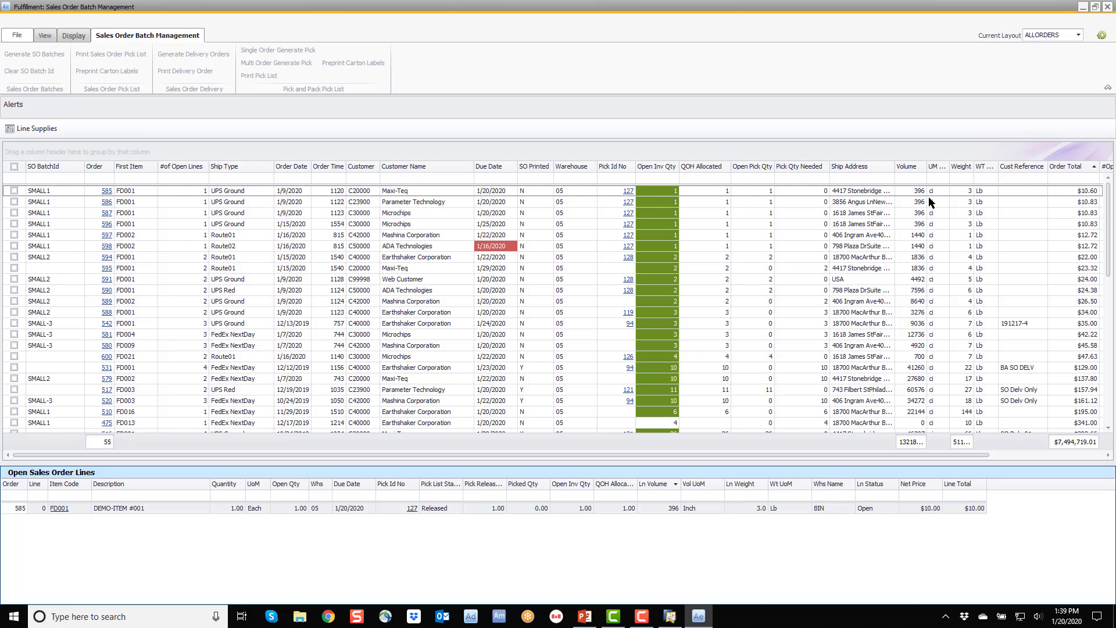
# - Move the Weight column between #of Open Lines and Ship Type, and look through its filter values and column options
pyautogui.moveTo(964, 167); pyautogui.dragTo(225, 169)
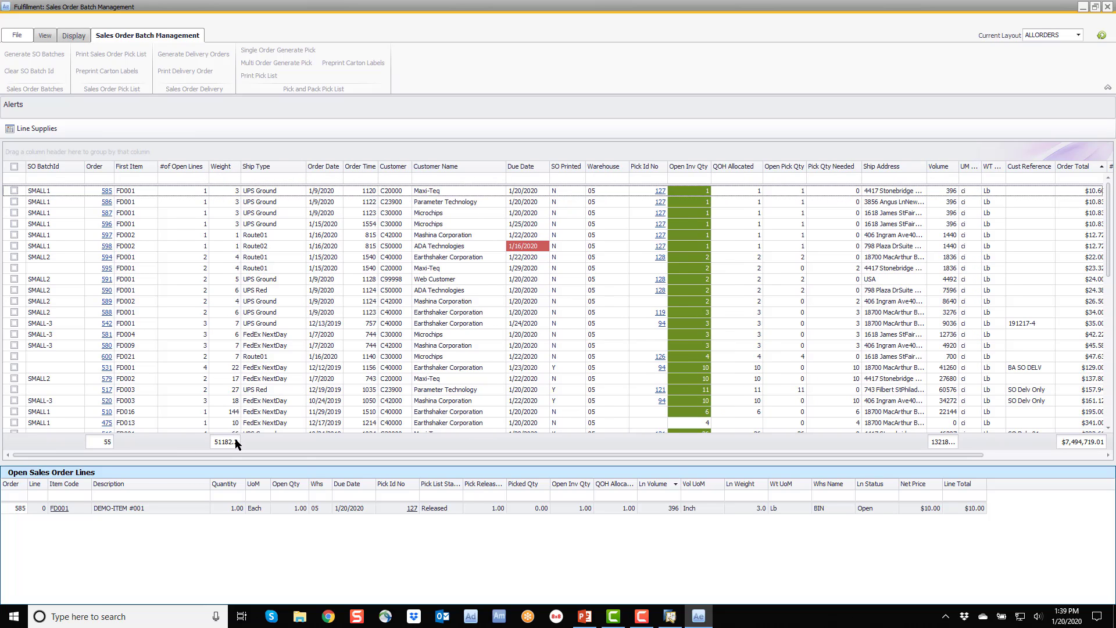
pyautogui.click(238, 166)
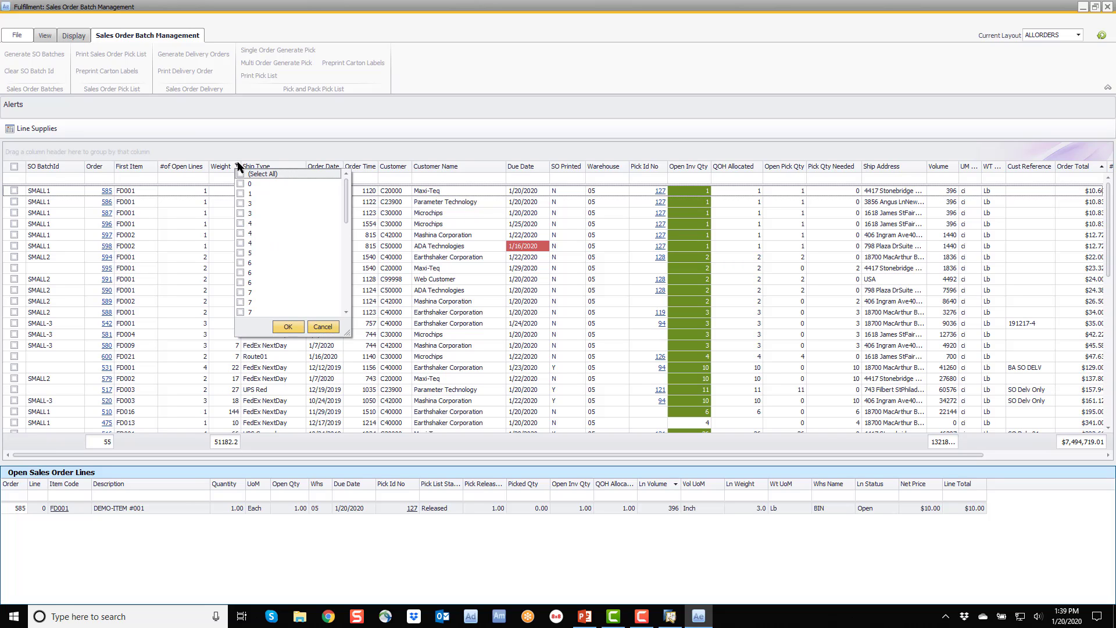
pyautogui.click(329, 328)
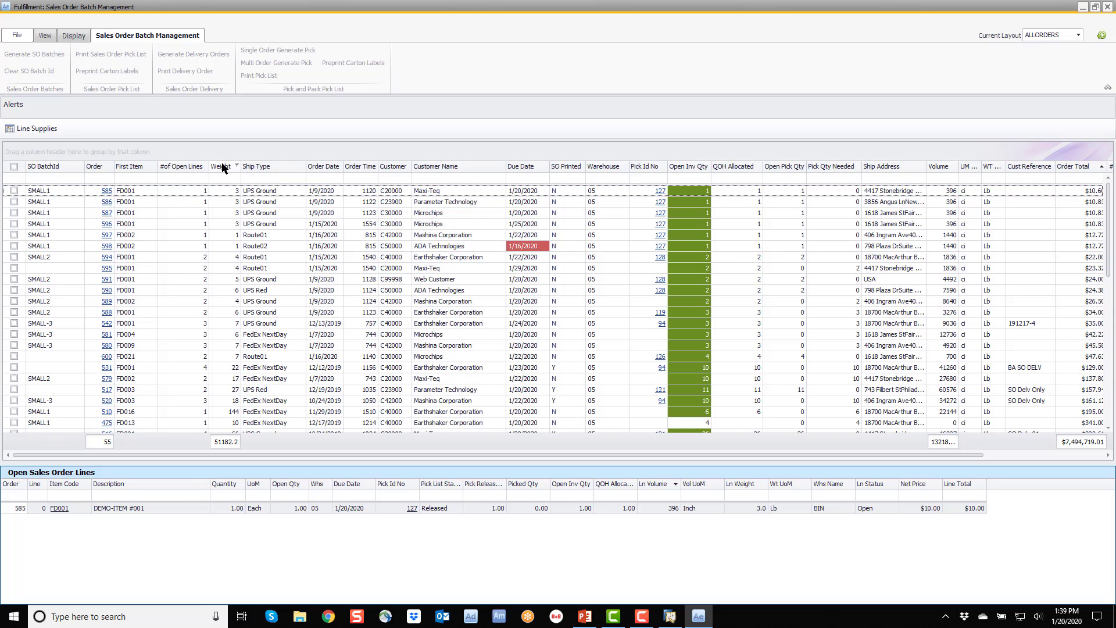
pyautogui.rightClick(222, 167)
pyautogui.click(242, 280)
# - Start saving the rearranged ALLORDERS grid under a layout name
pyautogui.click(74, 36)
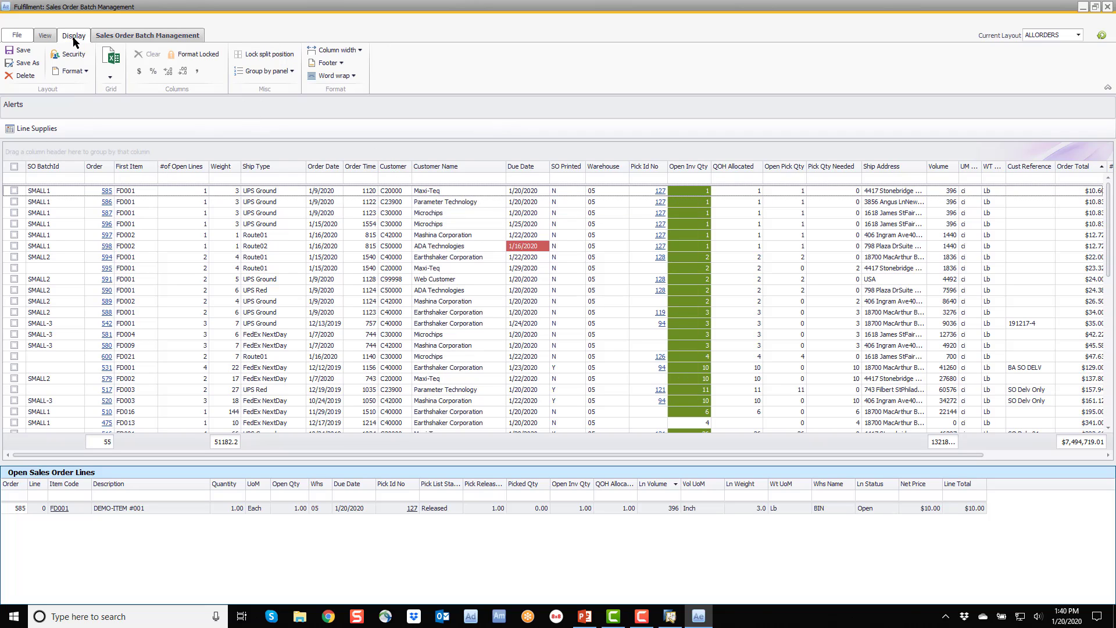
pyautogui.click(33, 64)
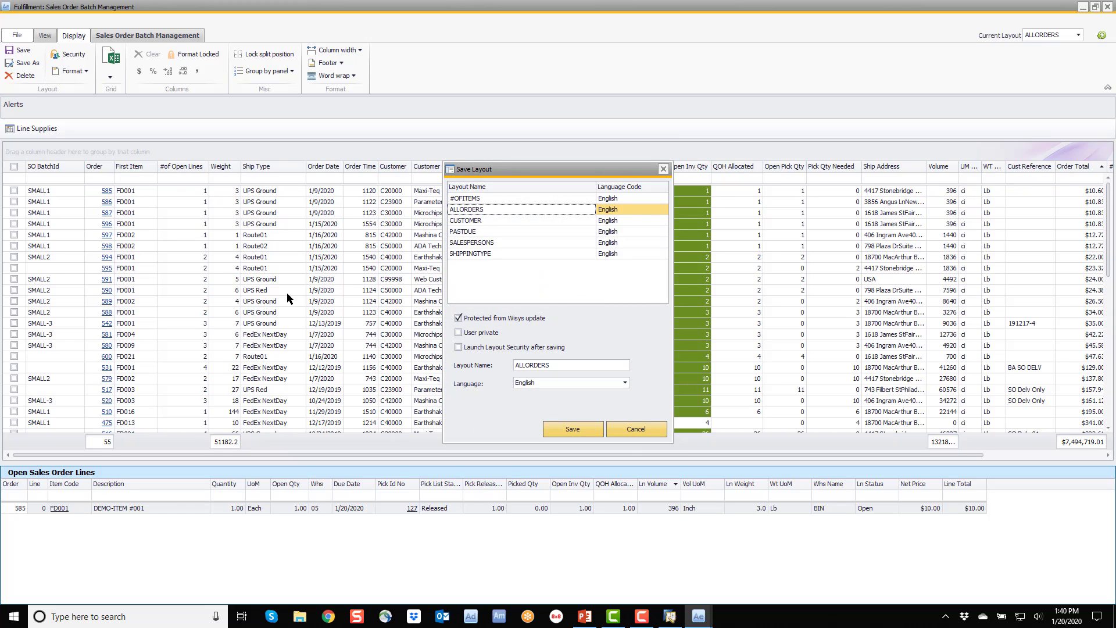